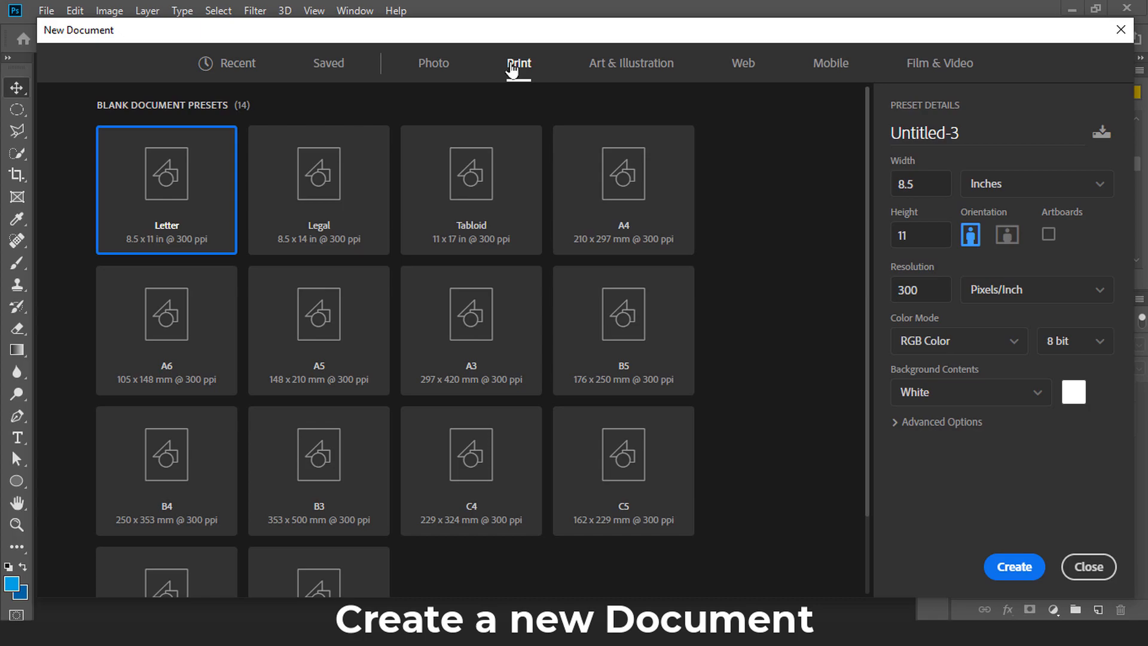
# Create a blank A4 print document at 300 pixels/inch in CMYK Color with a white background
pyautogui.click(612, 236)
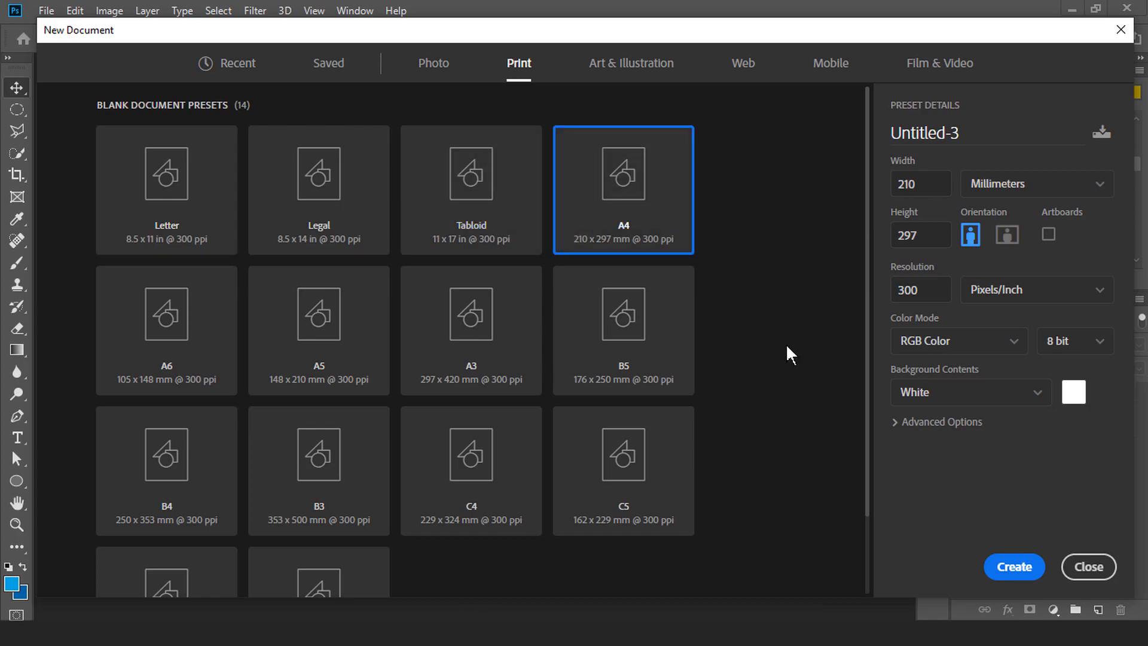
pyautogui.click(1011, 344)
pyautogui.click(986, 467)
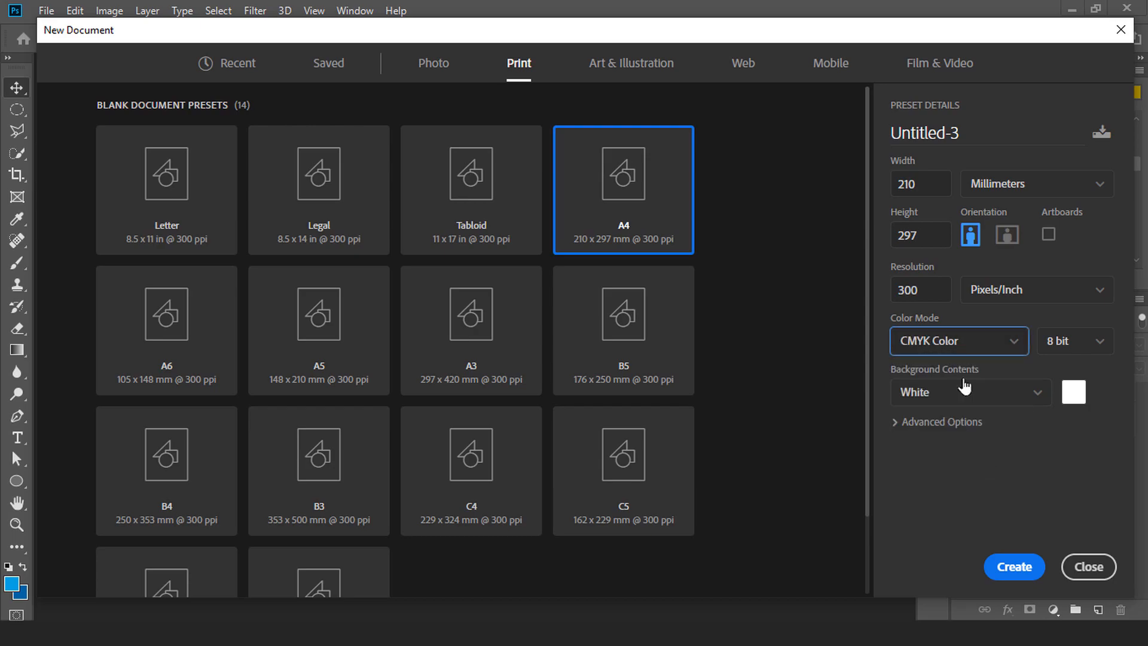
pyautogui.click(1005, 571)
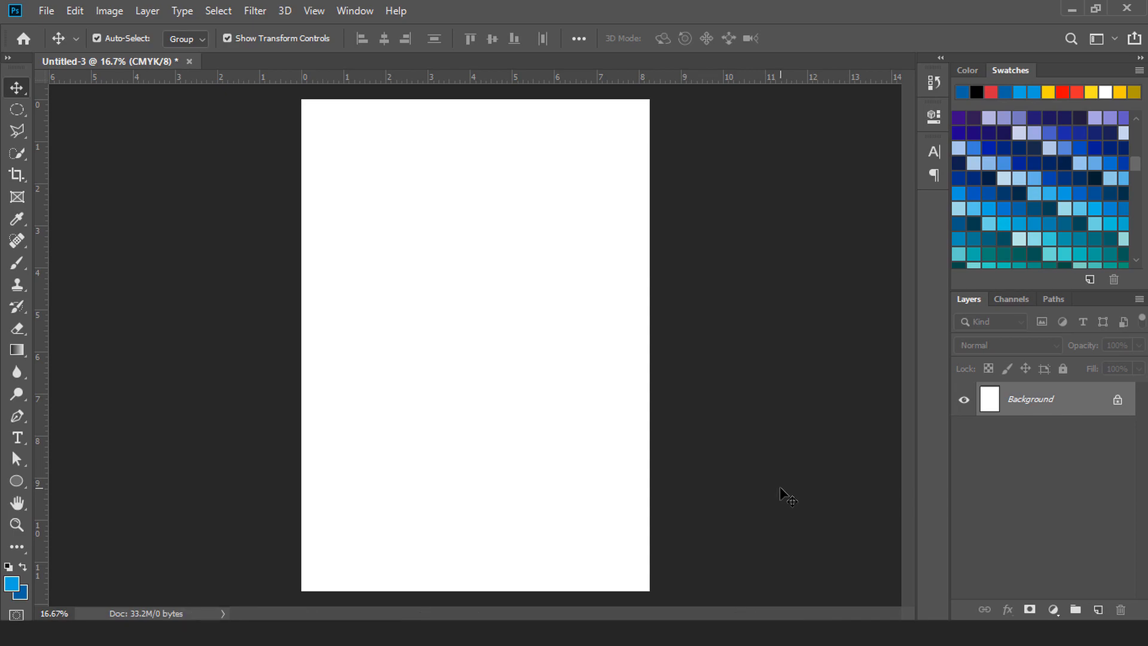
# Draw a closed blue wave shape about 2012 px wide and 861 px high with the Pen tool near the page's lower edge
pyautogui.click(17, 416)
pyautogui.click(90, 414)
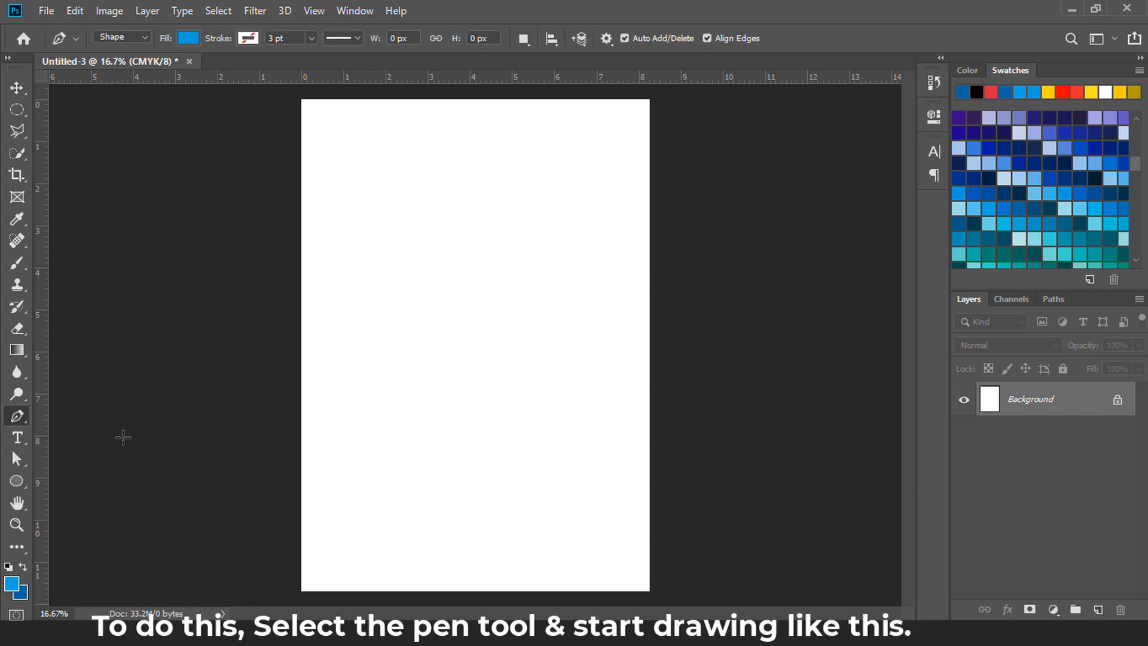
pyautogui.click(330, 460)
pyautogui.moveTo(464, 459); pyautogui.dragTo(536, 531)
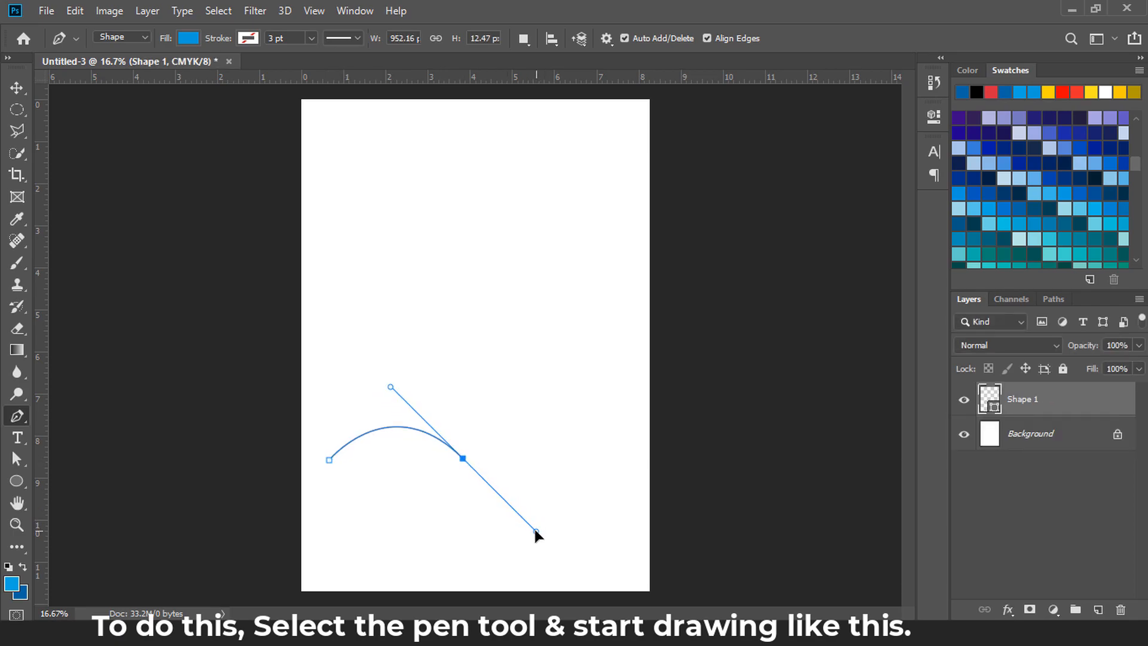
pyautogui.click(611, 445)
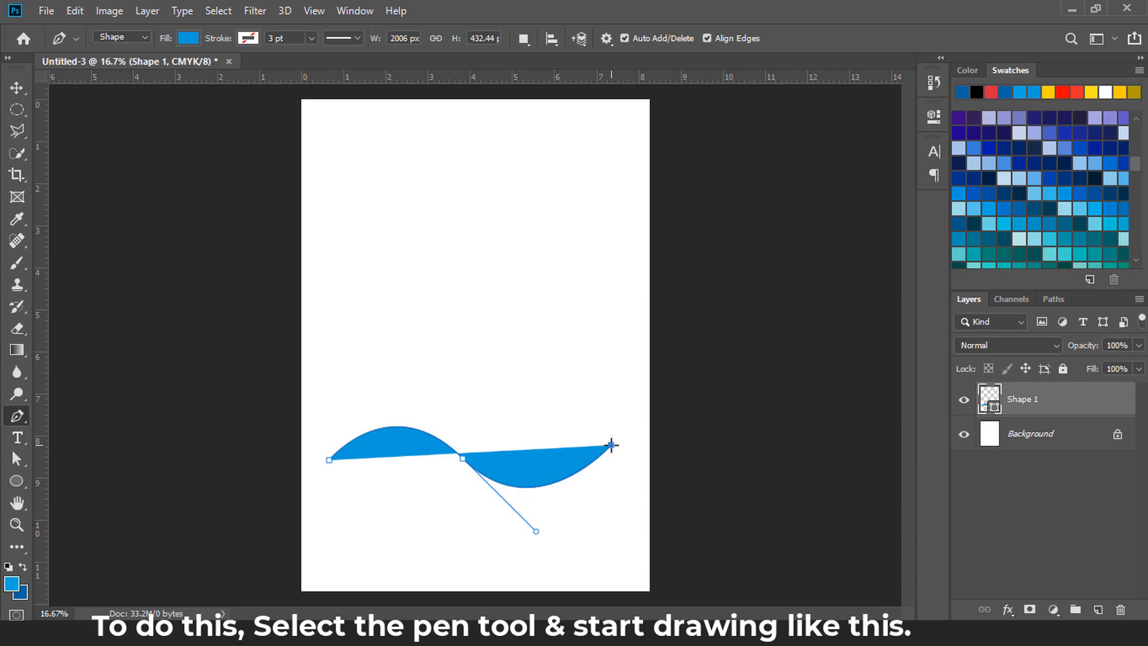
pyautogui.click(611, 547)
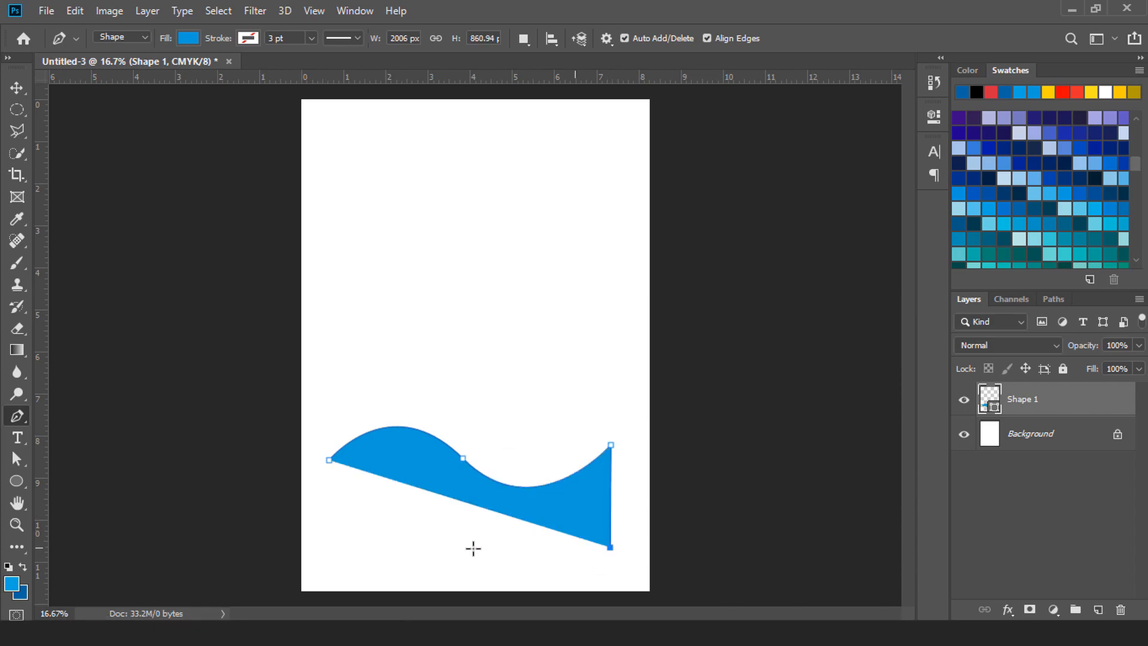
pyautogui.click(329, 547)
pyautogui.click(328, 460)
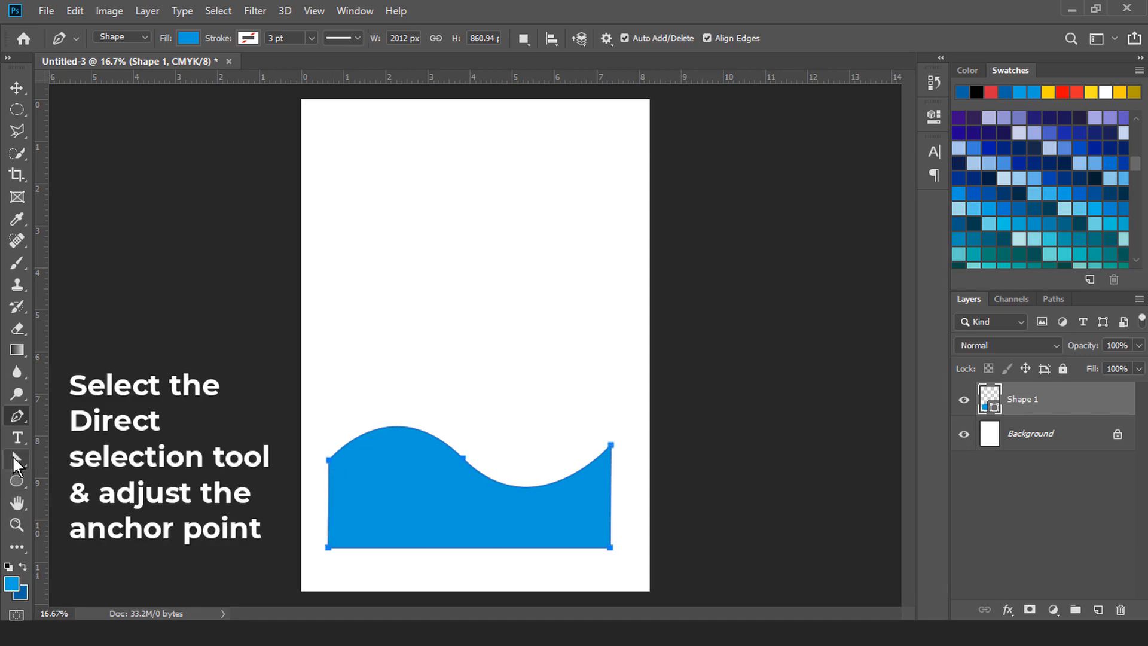
# Lower the wave shape's upper-left anchor point with the Direct Selection tool to shorten the left edge
pyautogui.click(17, 459)
pyautogui.click(286, 405)
pyautogui.moveTo(287, 405); pyautogui.dragTo(466, 527)
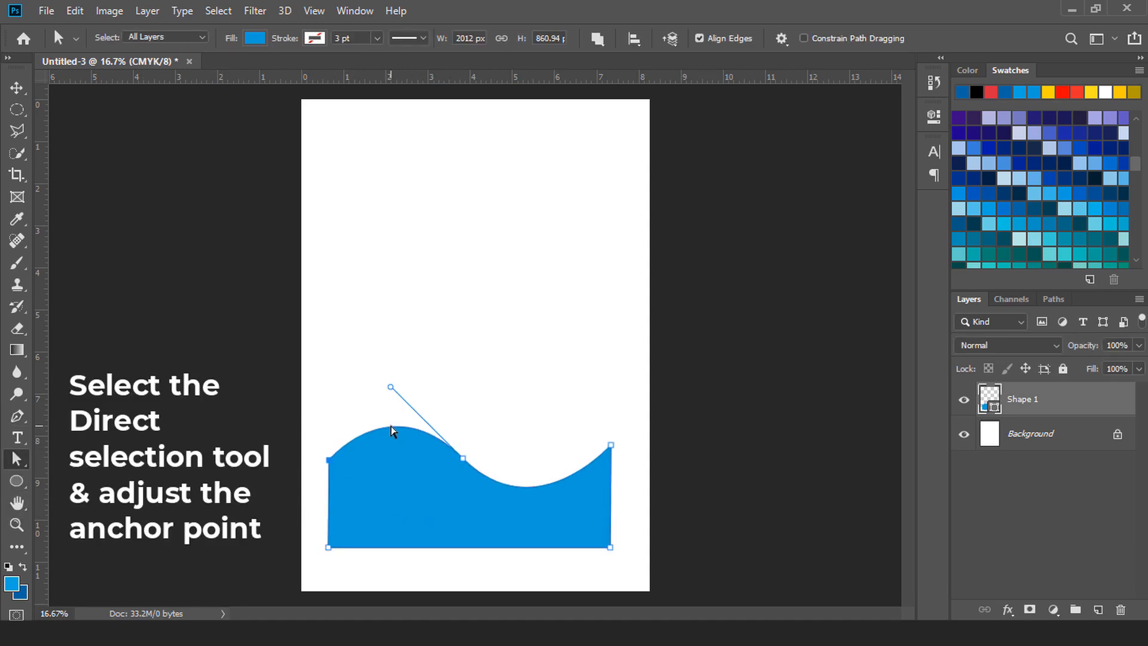
pyautogui.moveTo(330, 462); pyautogui.dragTo(328, 499)
pyautogui.click(325, 461)
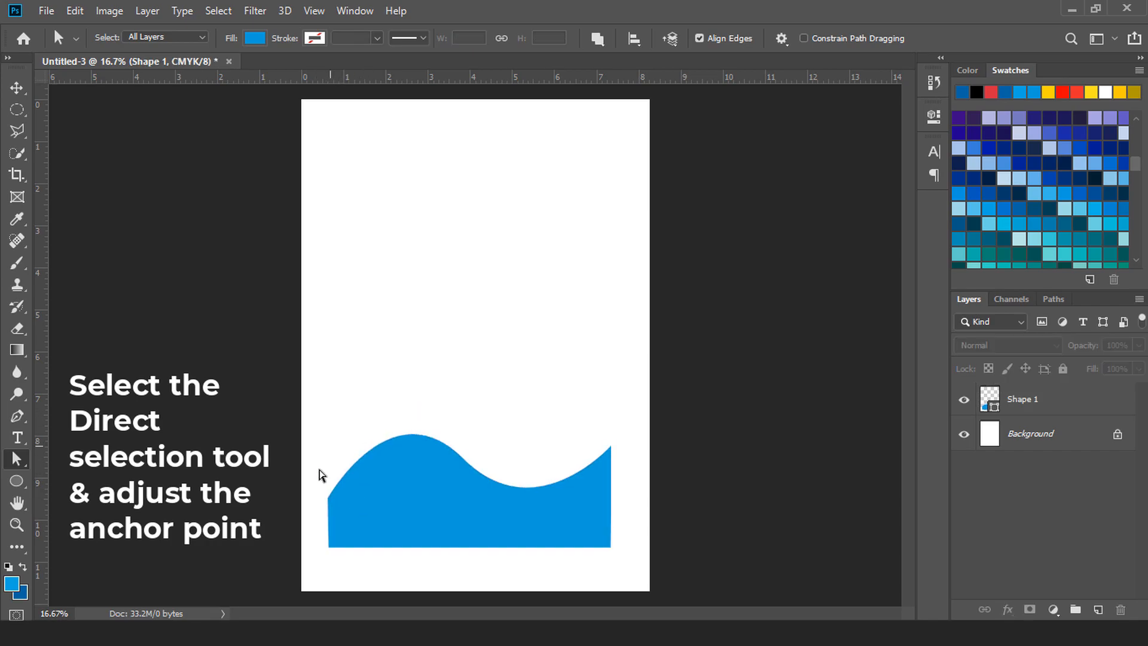
pyautogui.click(329, 498)
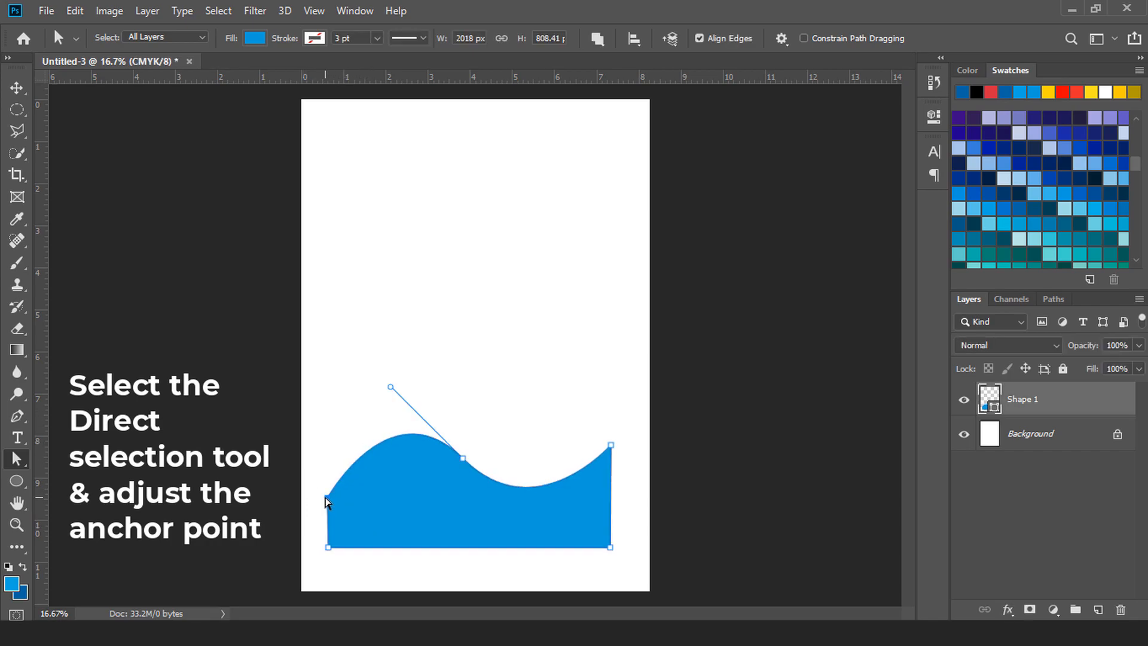
pyautogui.click(329, 445)
# Lower the wave's middle and upper-right anchor points together, and realign the upper-right one so the right edge is vertical
pyautogui.moveTo(347, 415); pyautogui.dragTo(515, 509)
pyautogui.moveTo(338, 392); pyautogui.dragTo(636, 521)
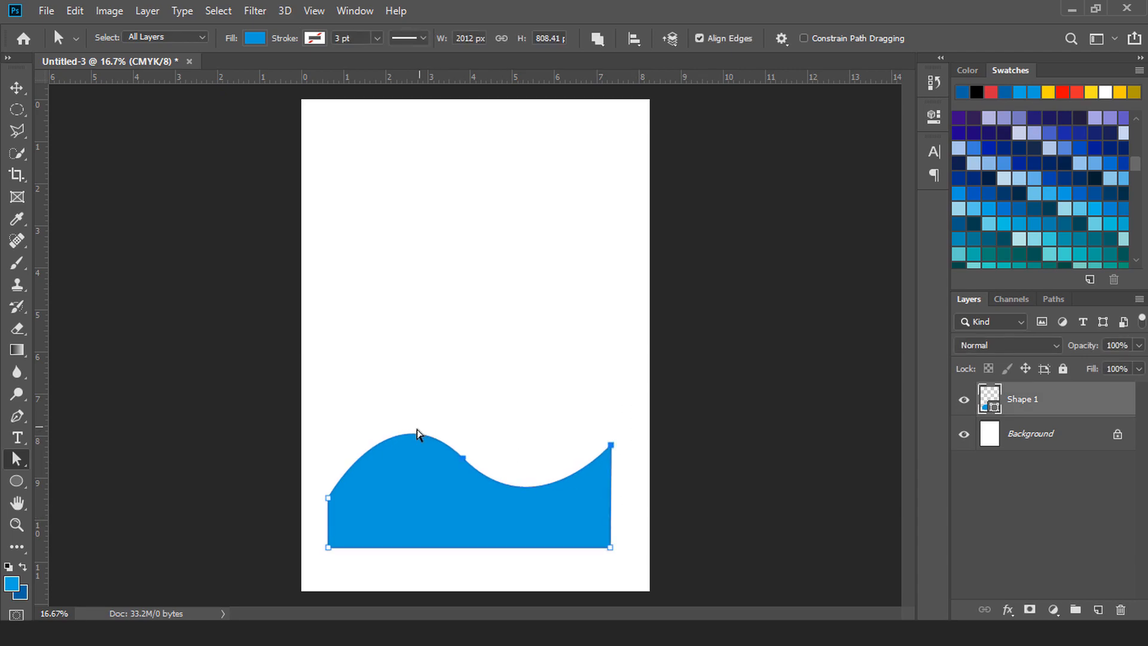
pyautogui.moveTo(411, 441)
pyautogui.mouseDown()
pyautogui.moveTo(385, 443)
pyautogui.moveTo(408, 457)
pyautogui.mouseUp()
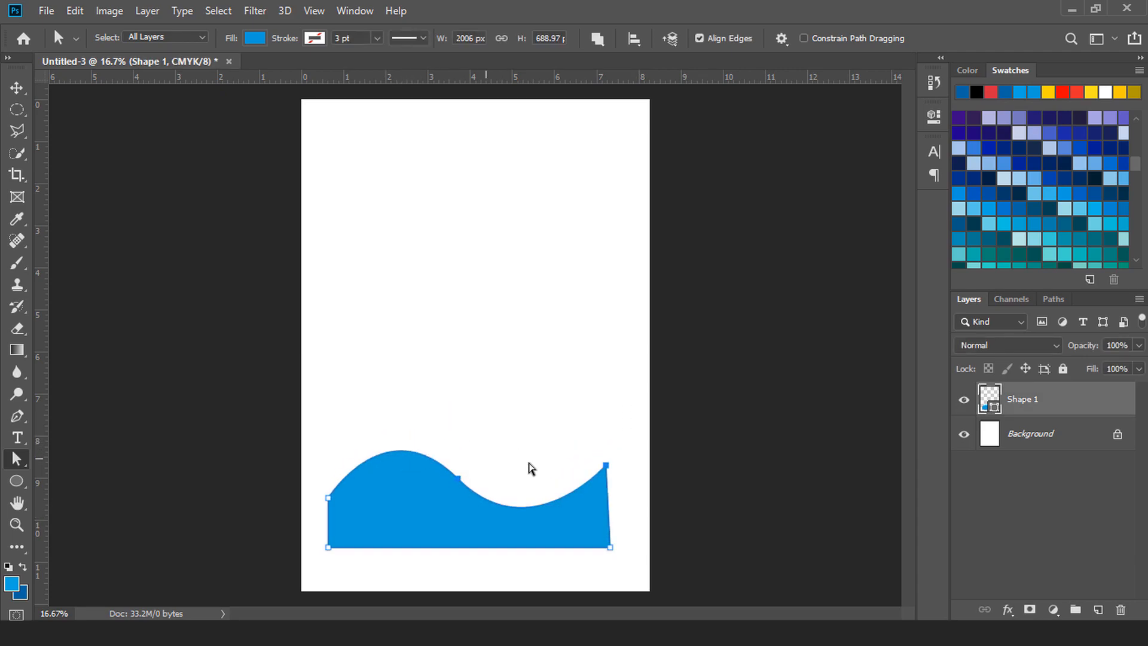
pyautogui.click(696, 500)
pyautogui.moveTo(544, 444); pyautogui.dragTo(640, 518)
pyautogui.moveTo(608, 469); pyautogui.dragTo(610, 466)
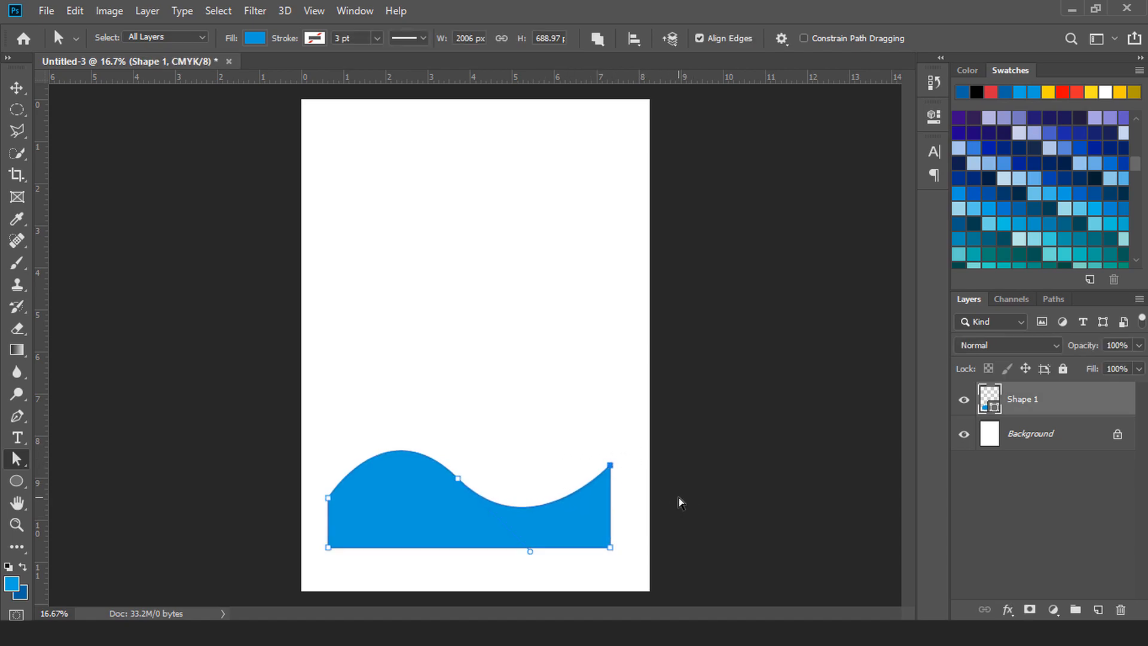
# Extend the middle anchor's curve handle and raise the upper-right anchor until the shape is about 719 px high
pyautogui.click(680, 502)
pyautogui.moveTo(302, 421); pyautogui.dragTo(454, 515)
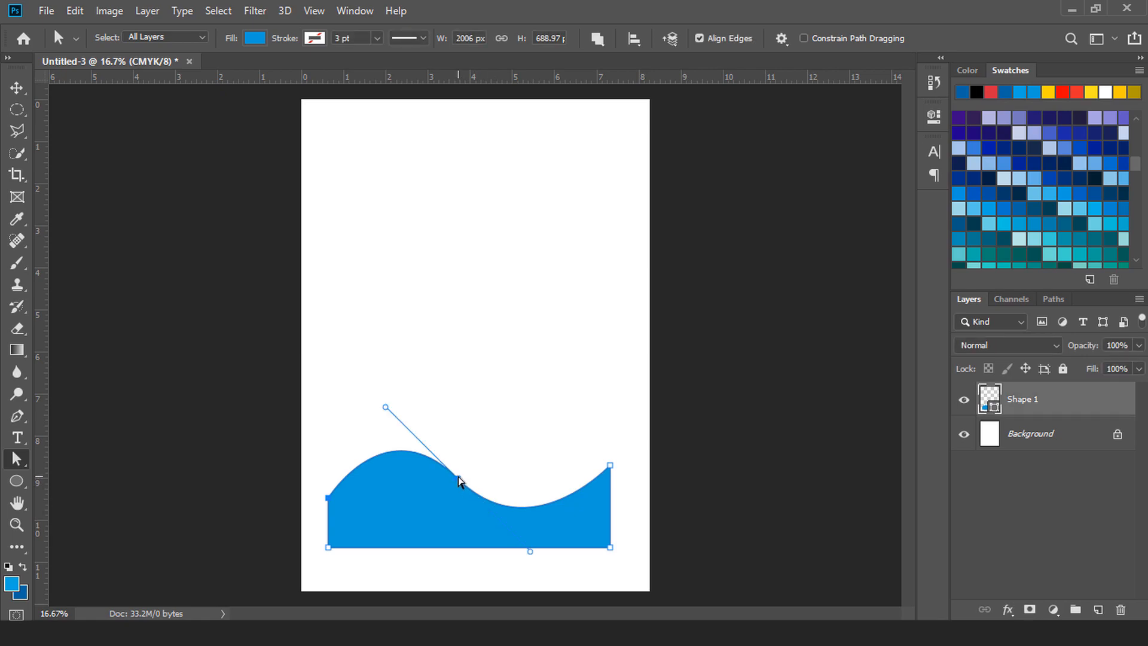
pyautogui.click(459, 479)
pyautogui.moveTo(530, 551); pyautogui.dragTo(553, 559)
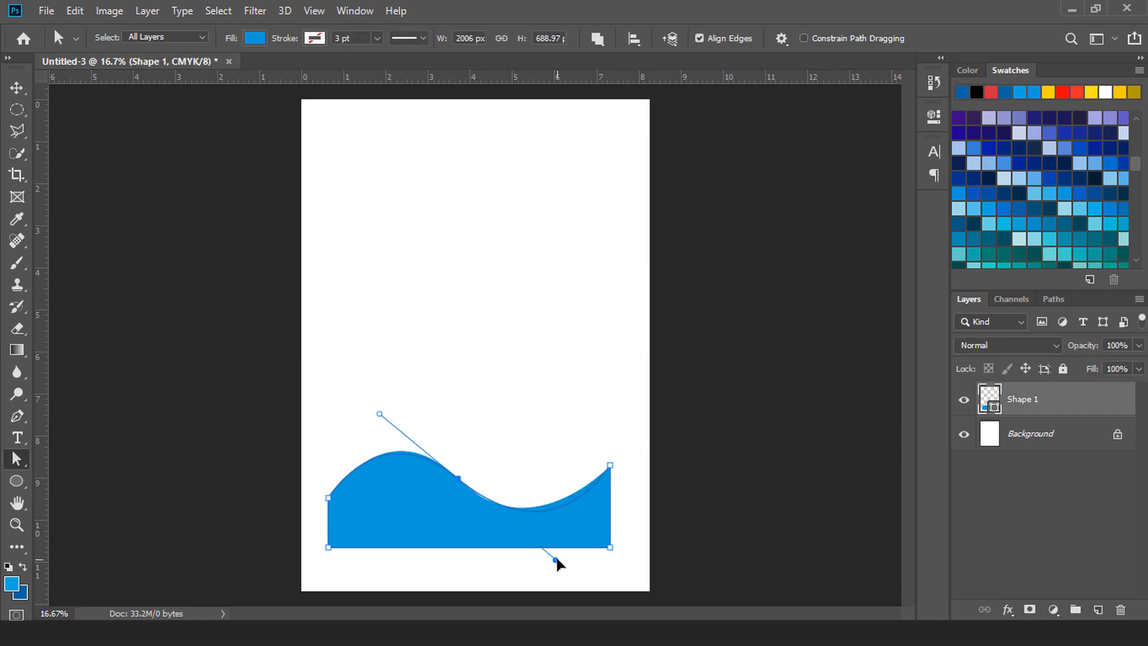
pyautogui.click(692, 536)
pyautogui.moveTo(336, 438); pyautogui.dragTo(474, 479)
pyautogui.click(609, 465)
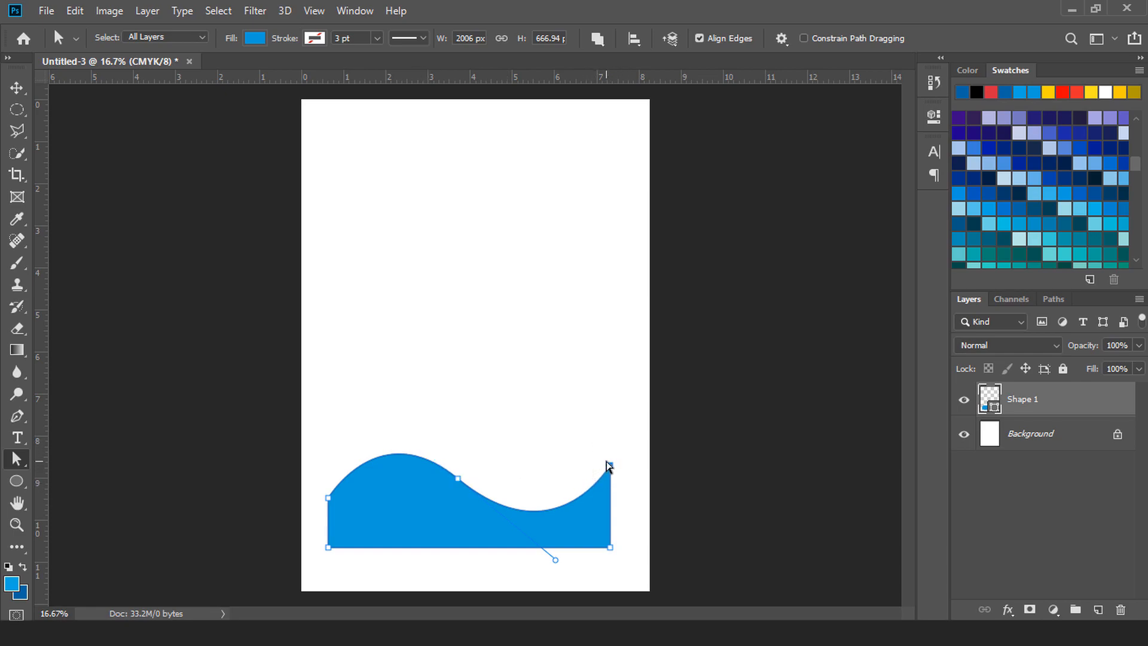
pyautogui.moveTo(610, 465); pyautogui.dragTo(610, 450)
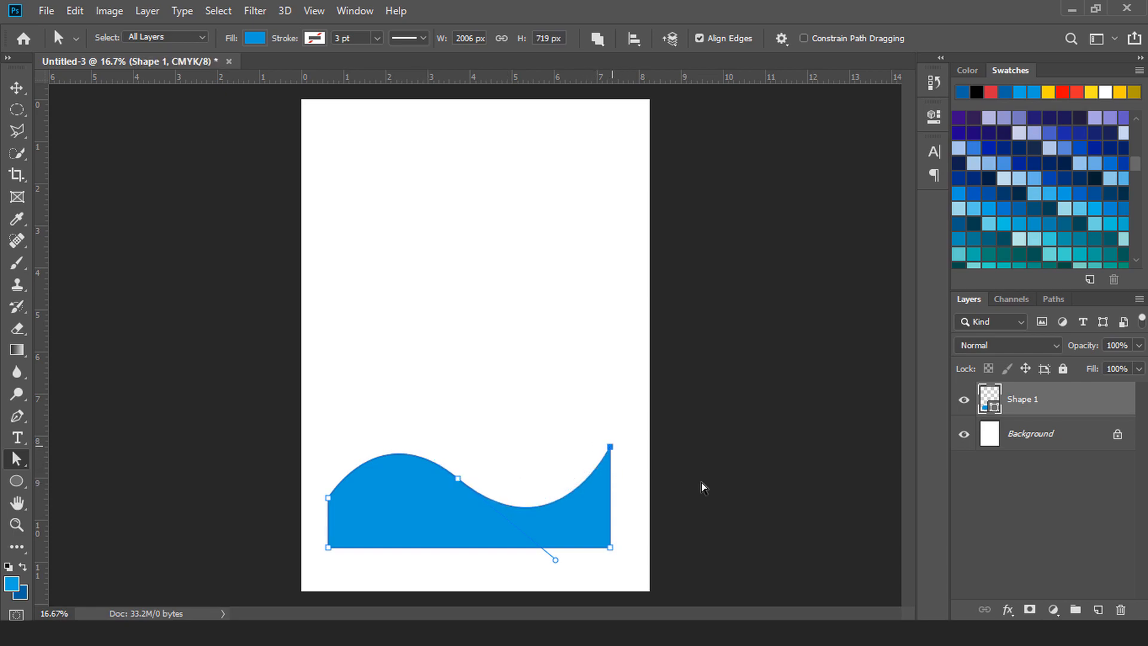
# Refine the wave's left crest and reposition its middle anchor point slightly lower to smooth the curve
pyautogui.click(722, 497)
pyautogui.moveTo(386, 441); pyautogui.dragTo(482, 511)
pyautogui.click(682, 526)
pyautogui.moveTo(335, 417); pyautogui.dragTo(534, 511)
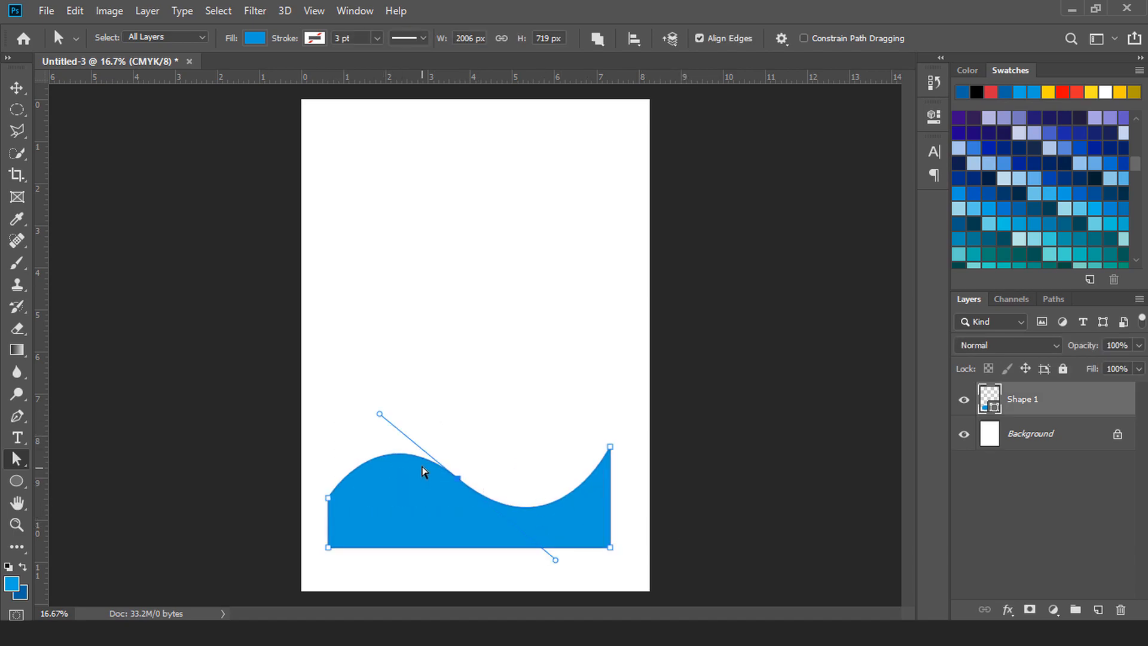
pyautogui.moveTo(417, 464); pyautogui.dragTo(405, 461)
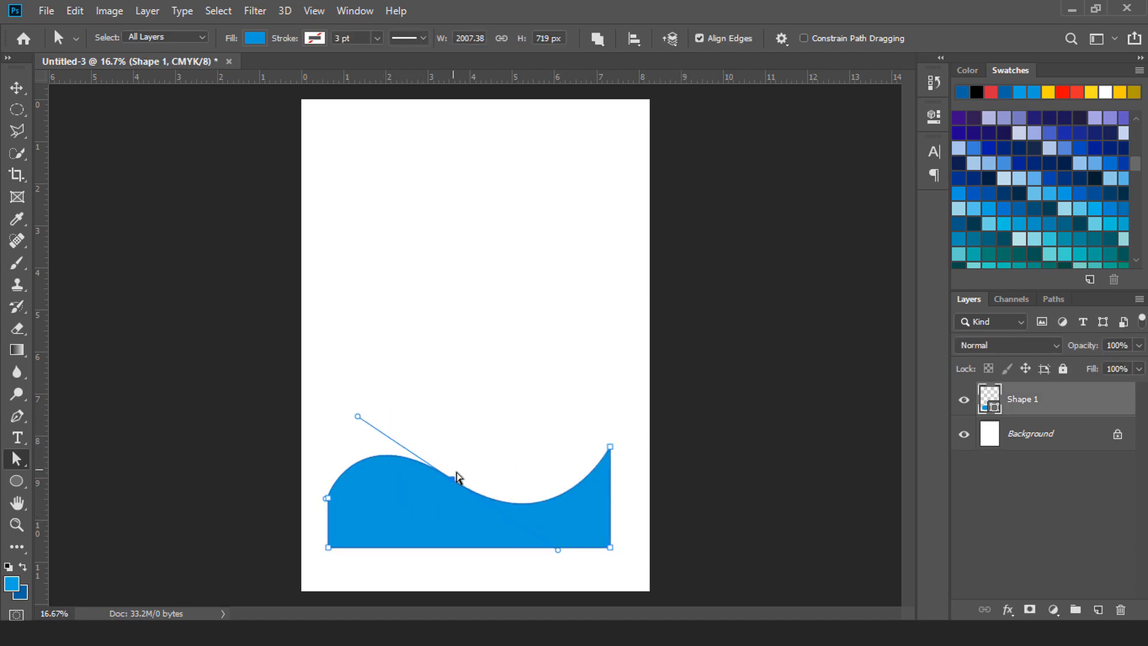
pyautogui.moveTo(462, 489); pyautogui.dragTo(469, 497)
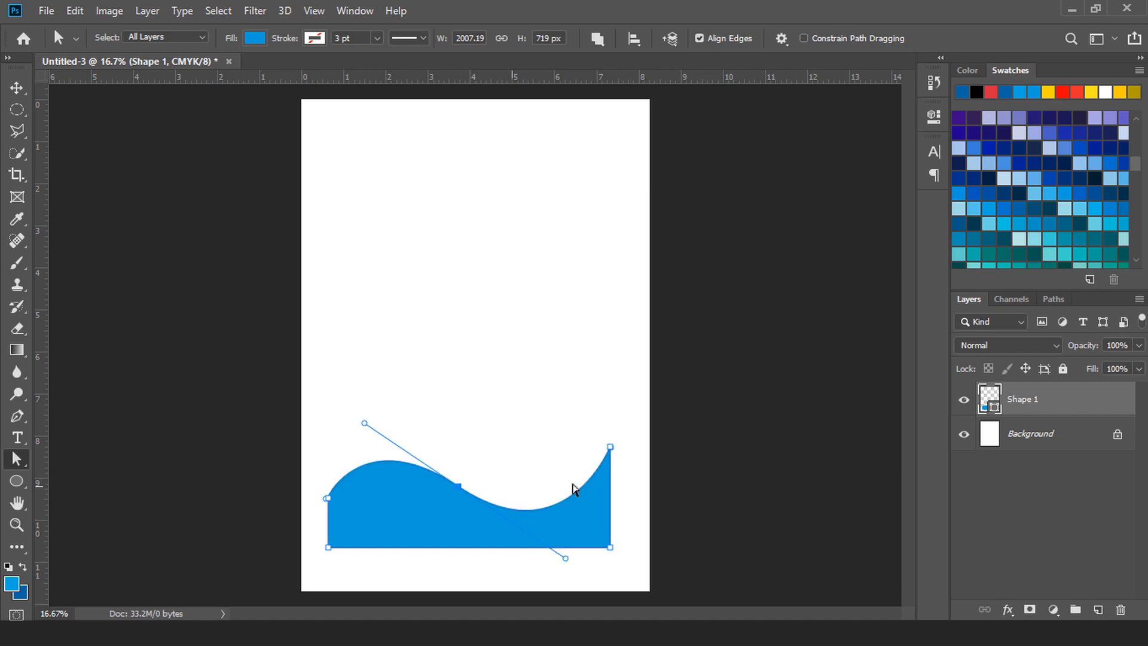
pyautogui.click(740, 518)
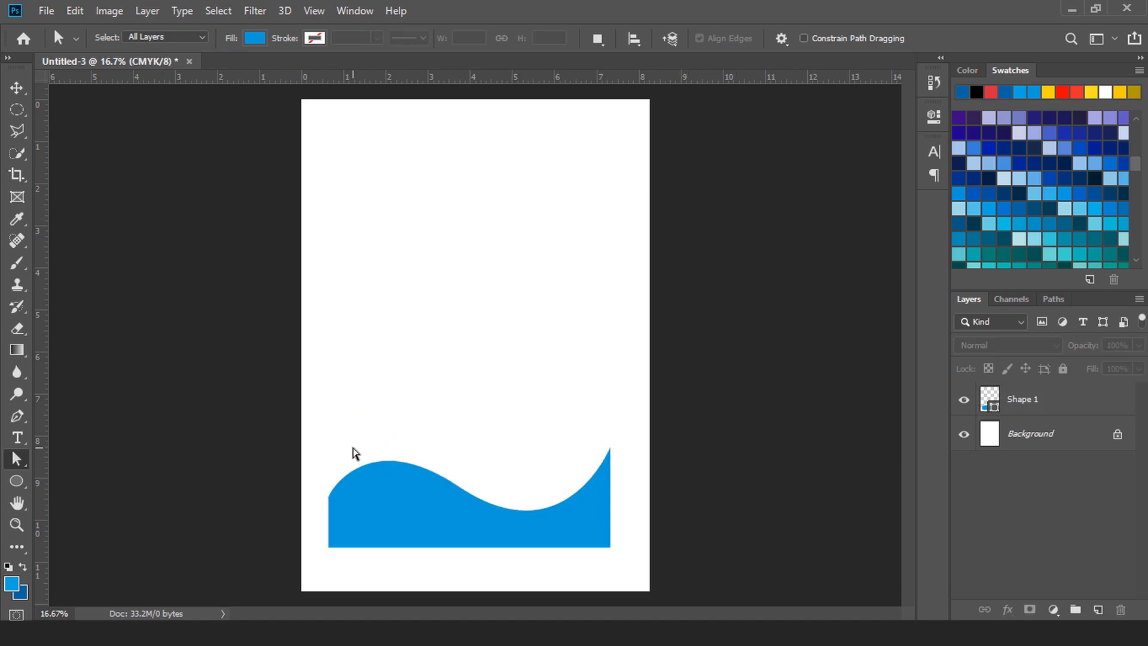
# Flip the wave shape horizontally with Free Transform
pyautogui.click(17, 88)
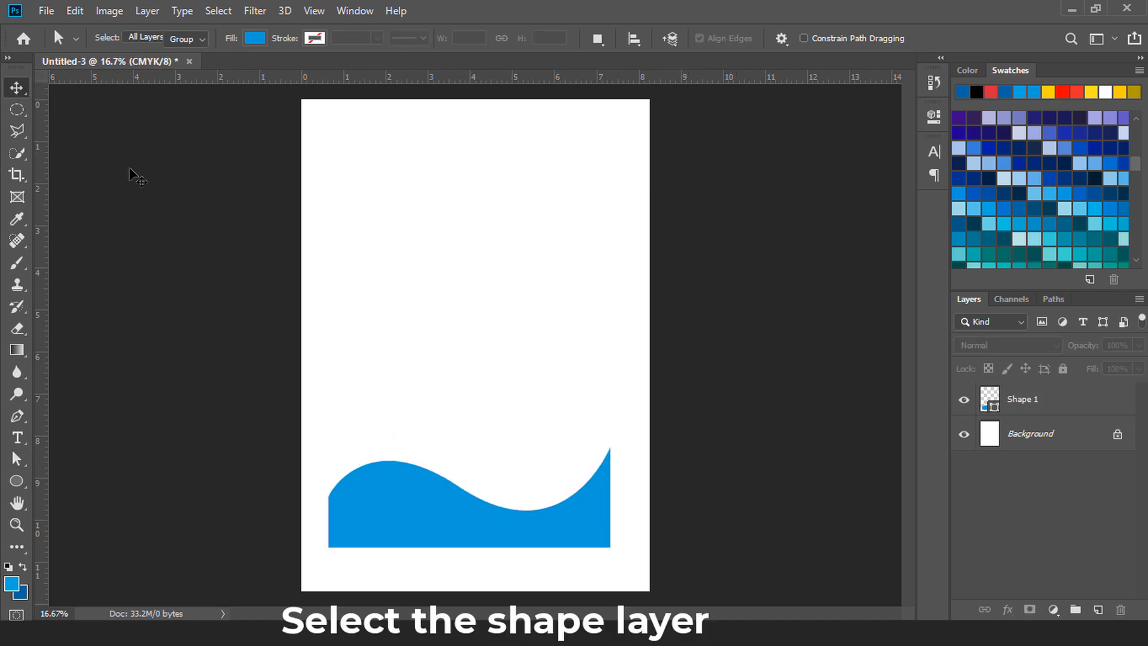
pyautogui.click(407, 504)
pyautogui.hotkey('ctrl', 't')
pyautogui.rightClick(407, 505)
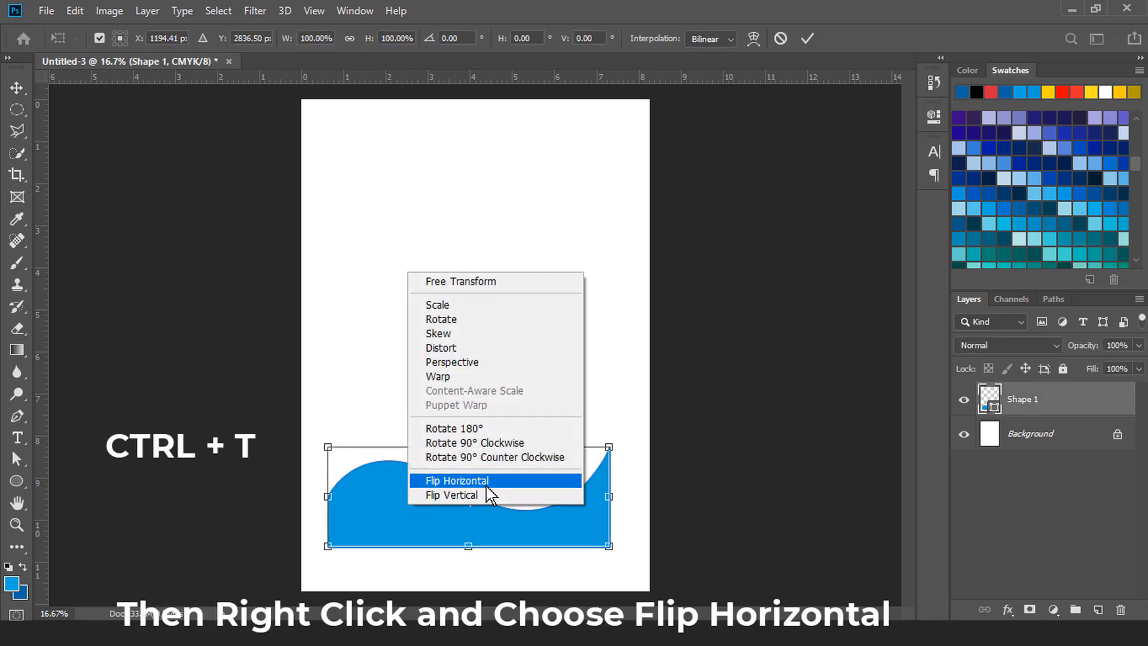
pyautogui.click(541, 482)
pyautogui.doubleClick(513, 494)
# Scale the wave to about 123.57% width and 123.37% height, spanning the full page width and resting on the page's bottom edge
pyautogui.moveTo(513, 494); pyautogui.dragTo(487, 464)
pyautogui.moveTo(583, 521); pyautogui.dragTo(622, 526)
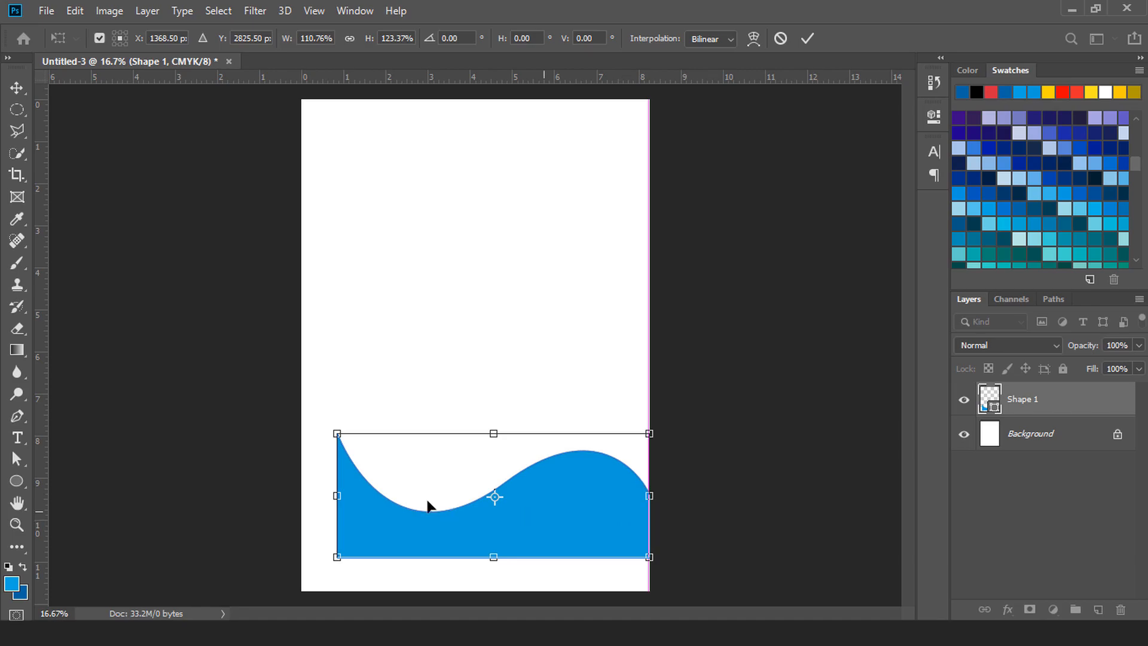
pyautogui.moveTo(333, 497); pyautogui.dragTo(303, 495)
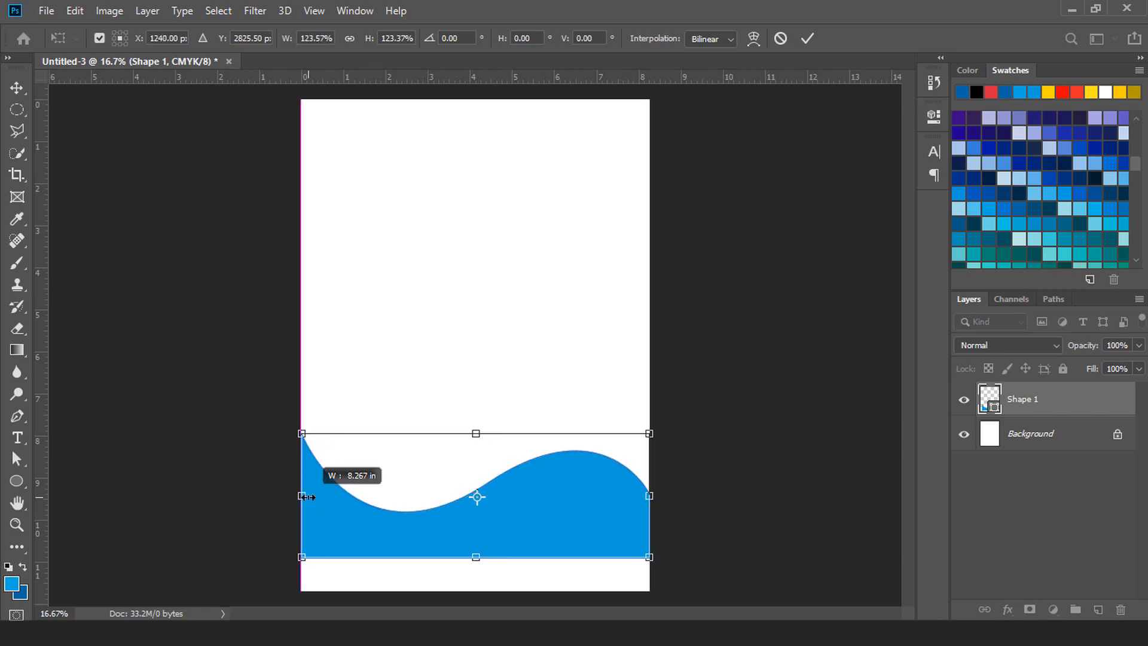
pyautogui.moveTo(543, 499); pyautogui.dragTo(543, 533)
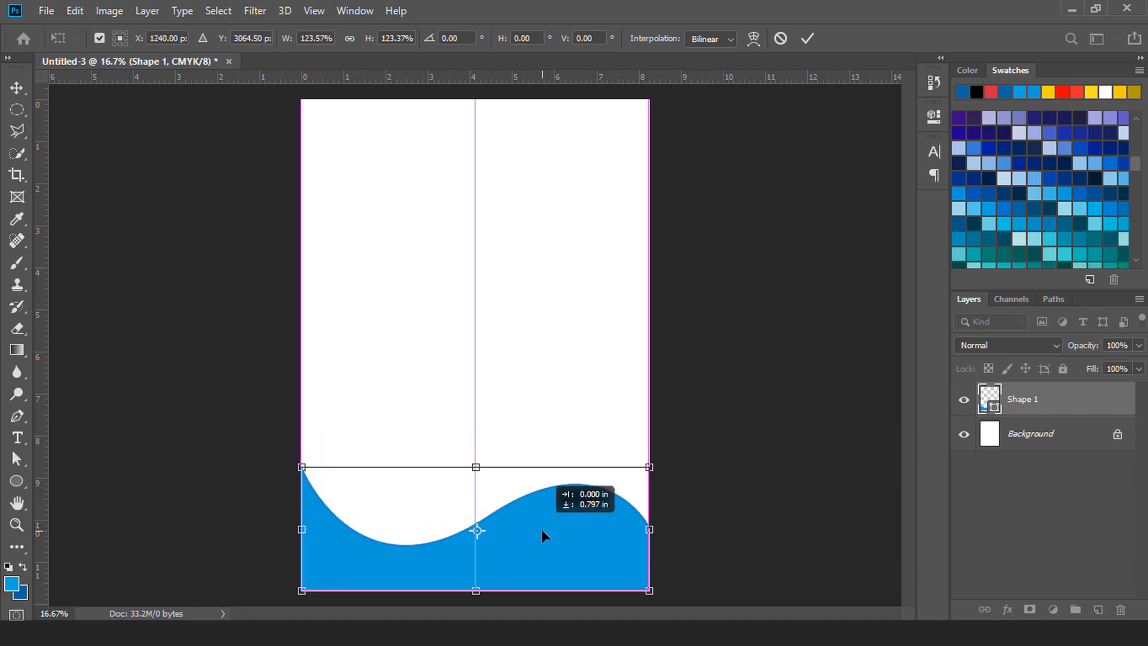
pyautogui.click(807, 38)
pyautogui.click(570, 519)
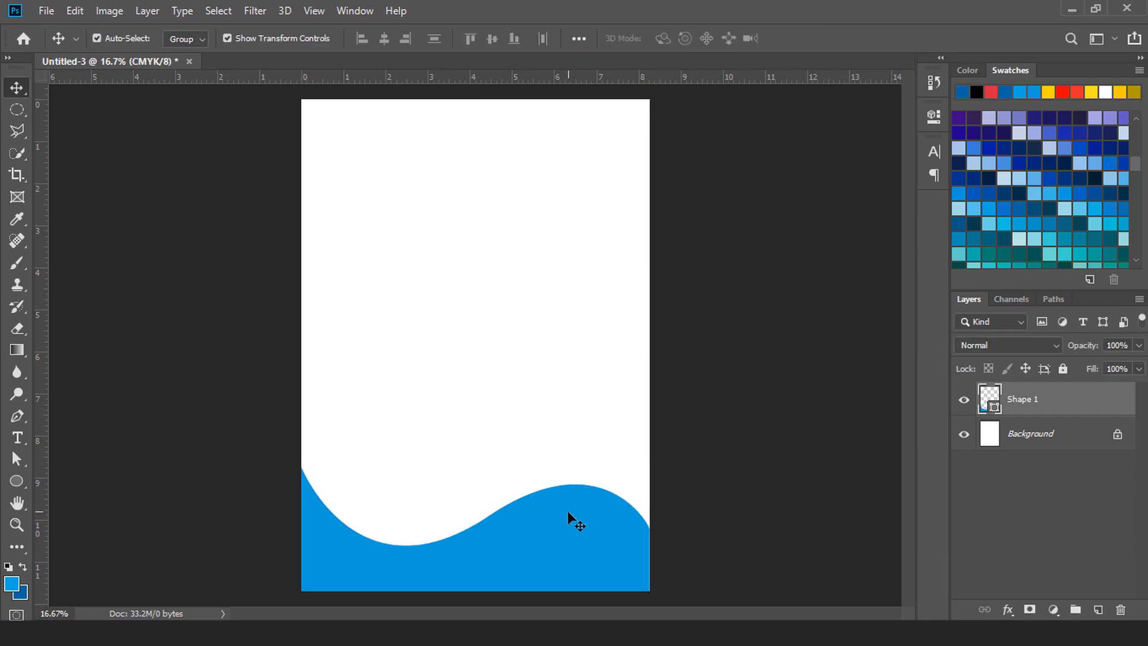
# Duplicate the Shape 1 layer as "Shape 1 copy" in the same document
pyautogui.click(583, 520)
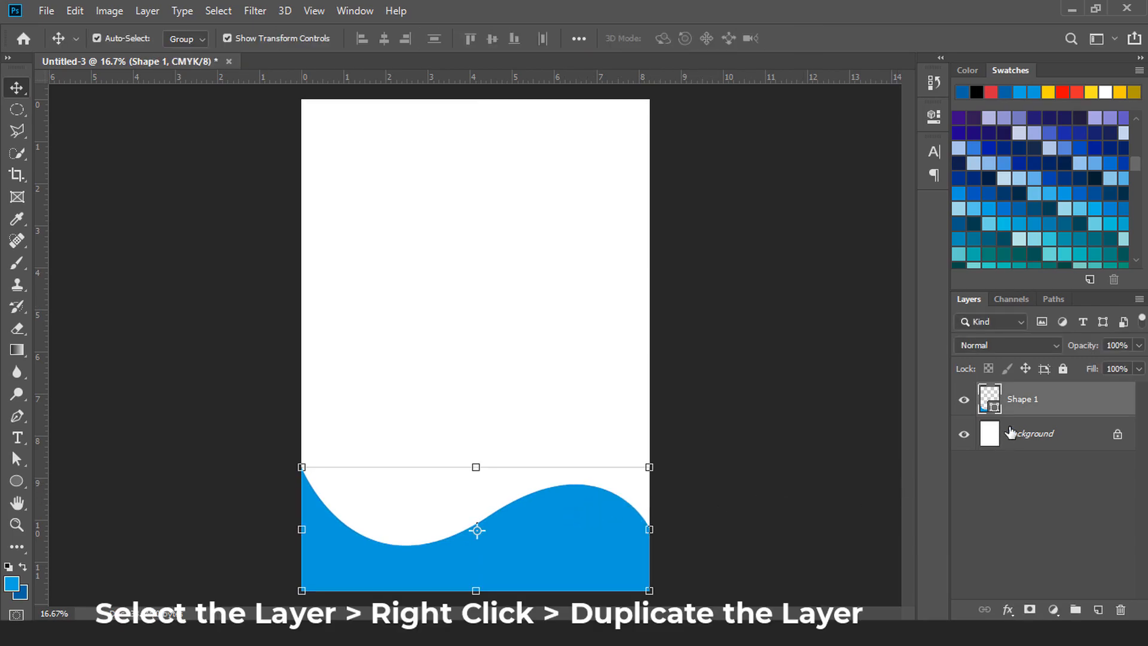
pyautogui.rightClick(1021, 401)
pyautogui.click(825, 84)
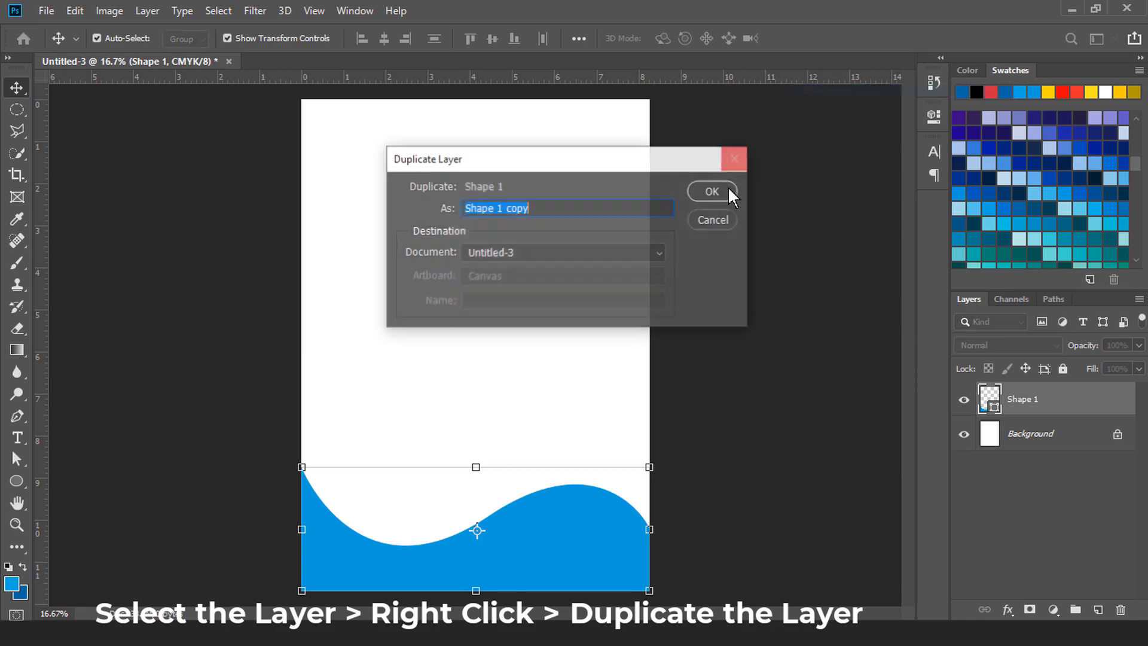
pyautogui.click(713, 192)
pyautogui.click(992, 410)
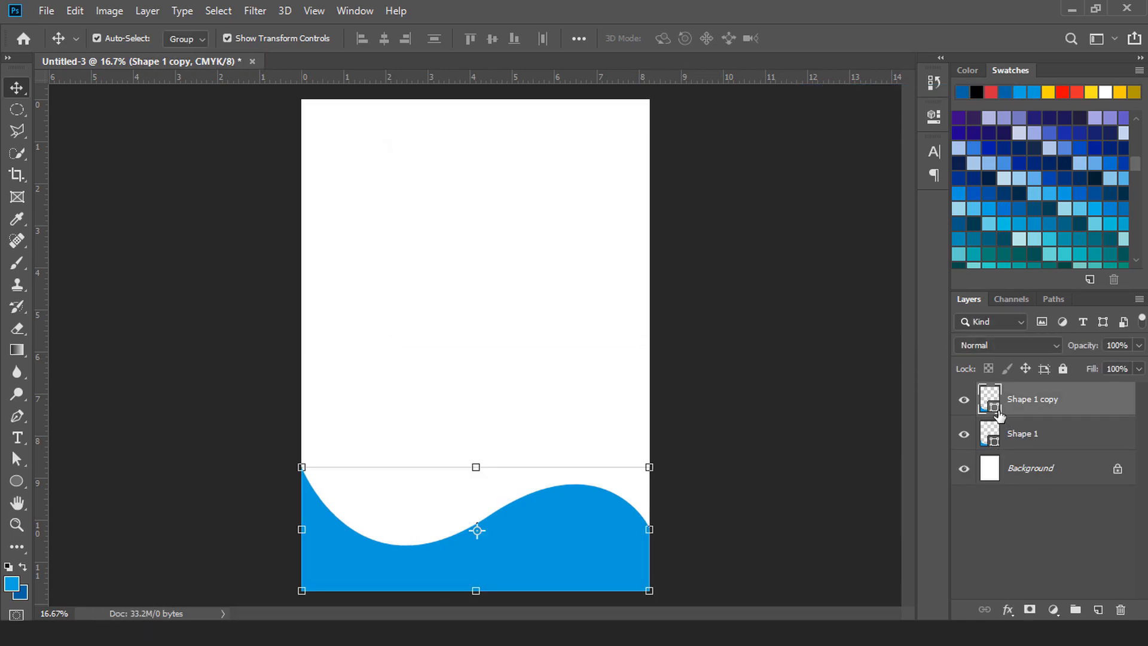
# Fill the duplicated wave with white (ffffff) and move it straight down about 0.42 in, leaving a blue curved band
pyautogui.doubleClick(994, 410)
pyautogui.moveTo(766, 439); pyautogui.dragTo(609, 329)
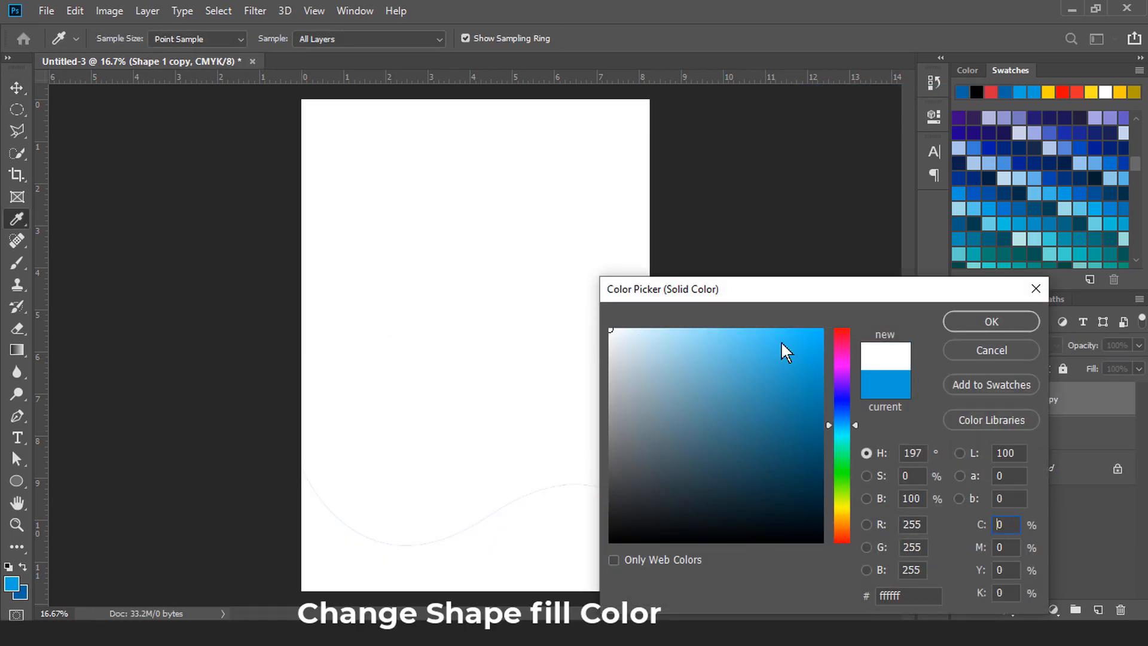
pyautogui.press('v')
pyautogui.click(988, 322)
pyautogui.moveTo(561, 522); pyautogui.dragTo(553, 547)
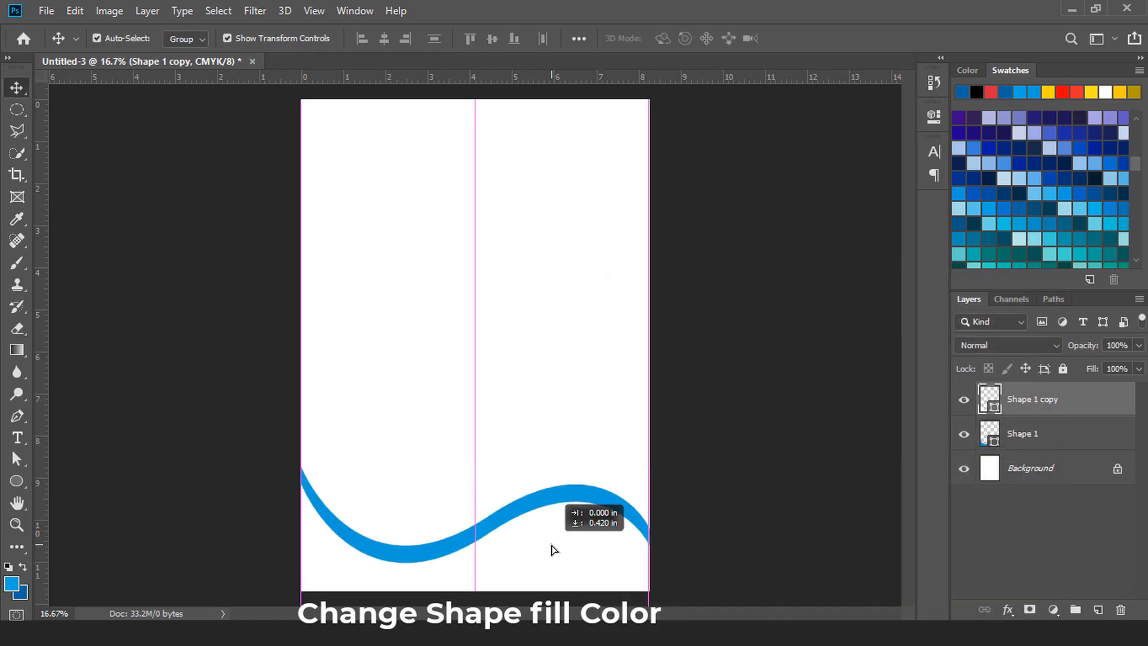
pyautogui.click(799, 530)
# Duplicate the white wave layer as "Shape 1 copy 2" in the same document
pyautogui.click(984, 405)
pyautogui.rightClick(1054, 410)
pyautogui.click(876, 95)
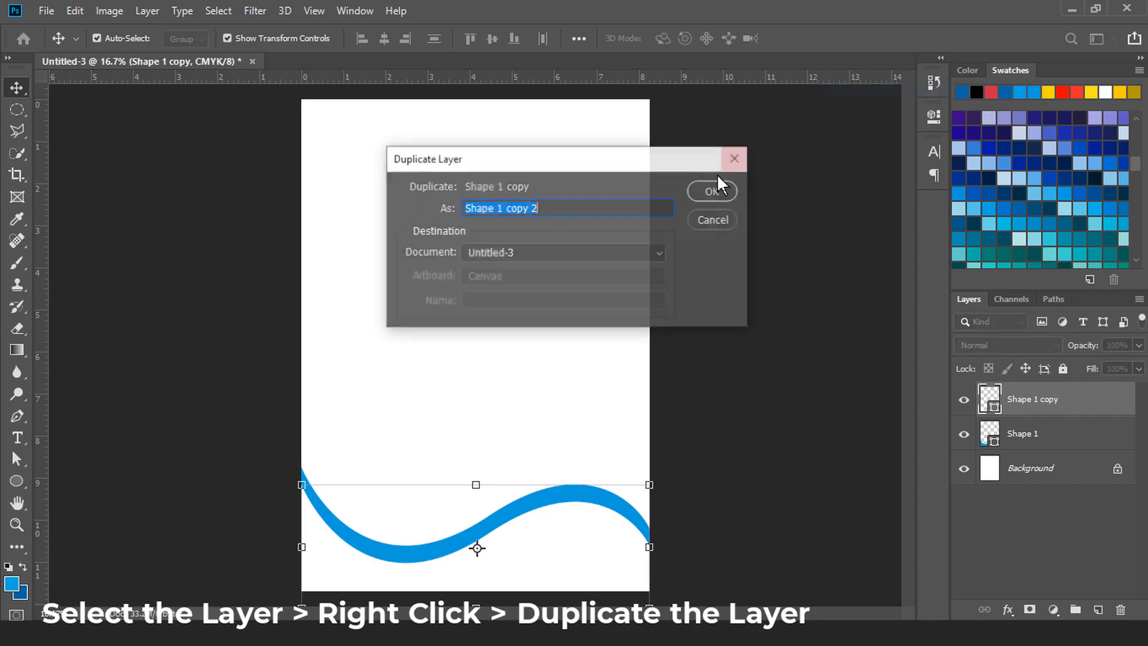
pyautogui.click(712, 192)
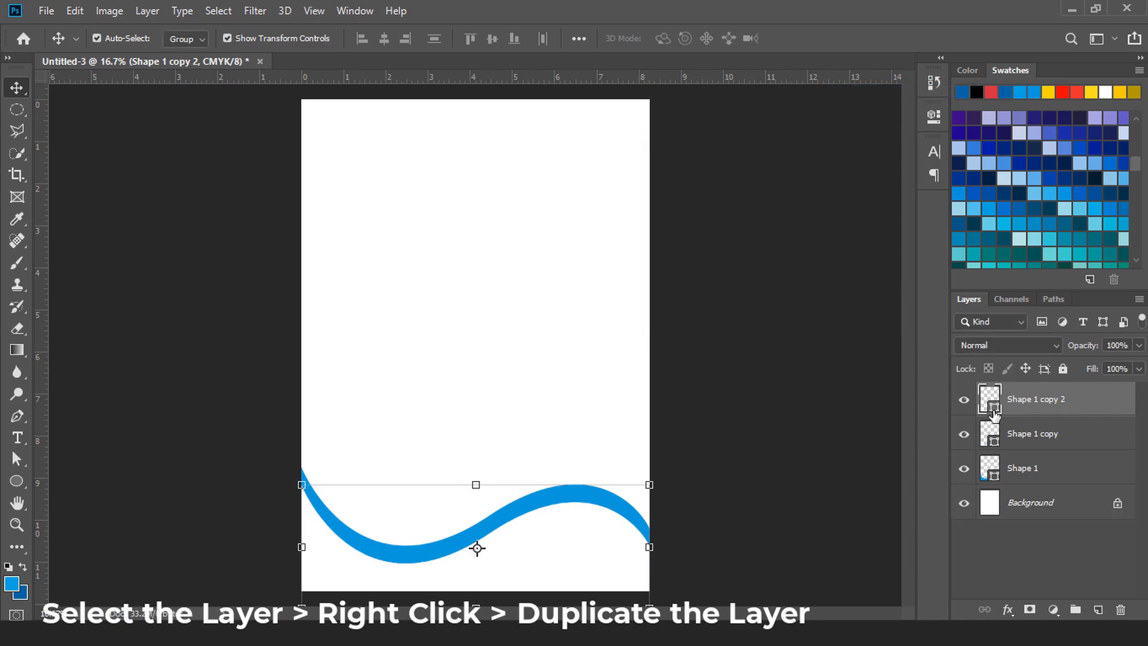
# Fill the Shape 1 copy 2 wave with dark blue (0065a2) and move it straight down to leave a white curved band
pyautogui.doubleClick(992, 405)
pyautogui.click(1007, 92)
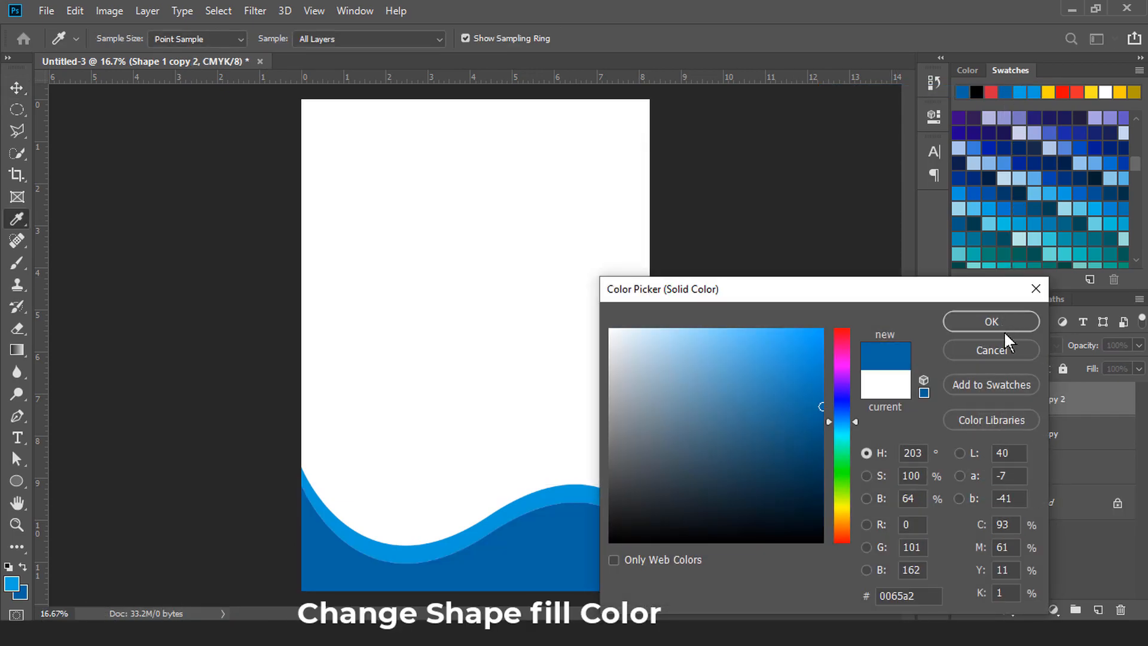
pyautogui.click(992, 322)
pyautogui.press('v')
pyautogui.moveTo(566, 543); pyautogui.dragTo(565, 558)
pyautogui.click(781, 532)
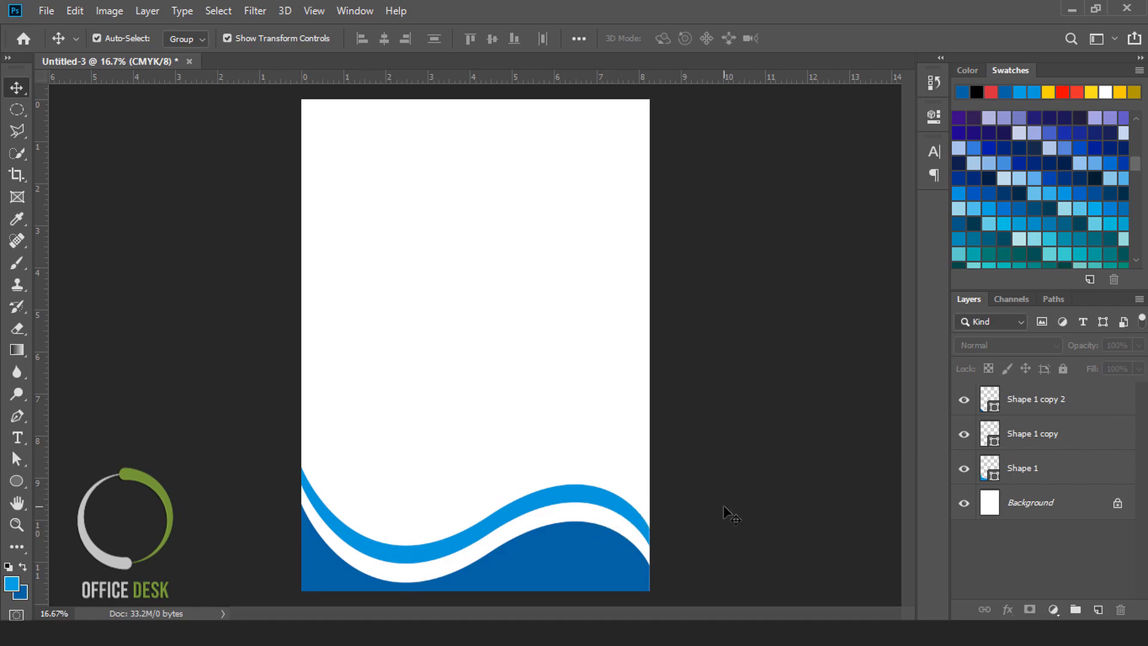
# Try to scale the dark blue wave's height to 97.97%
pyautogui.click(600, 549)
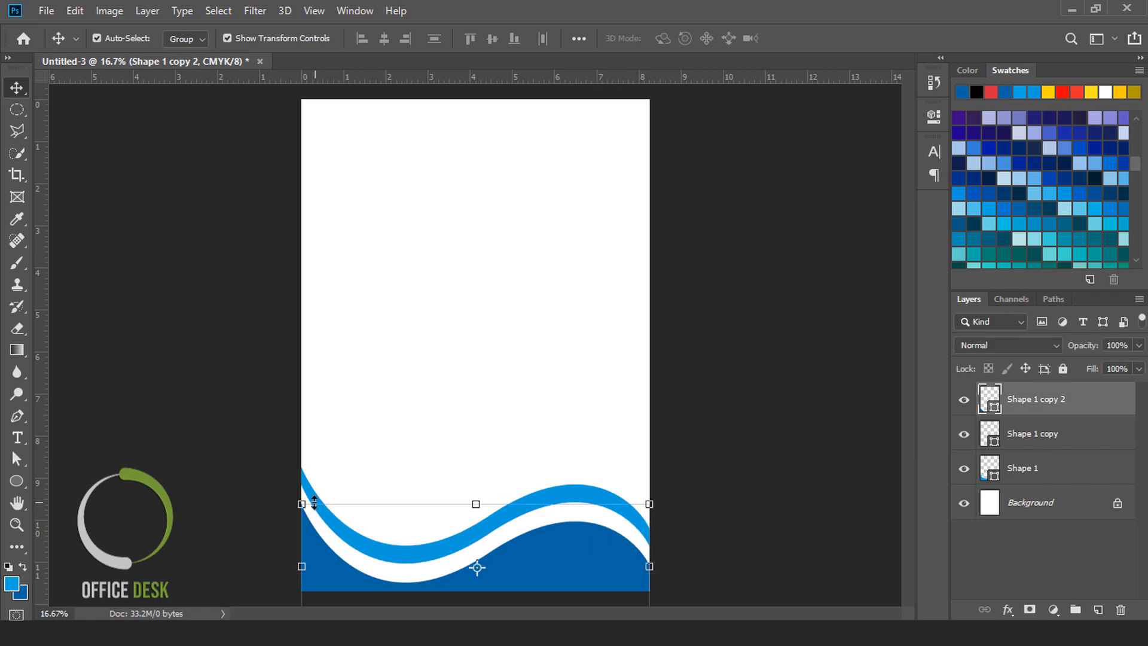
pyautogui.moveTo(292, 494)
pyautogui.mouseDown()
pyautogui.moveTo(287, 478)
pyautogui.moveTo(291, 496)
pyautogui.mouseUp()
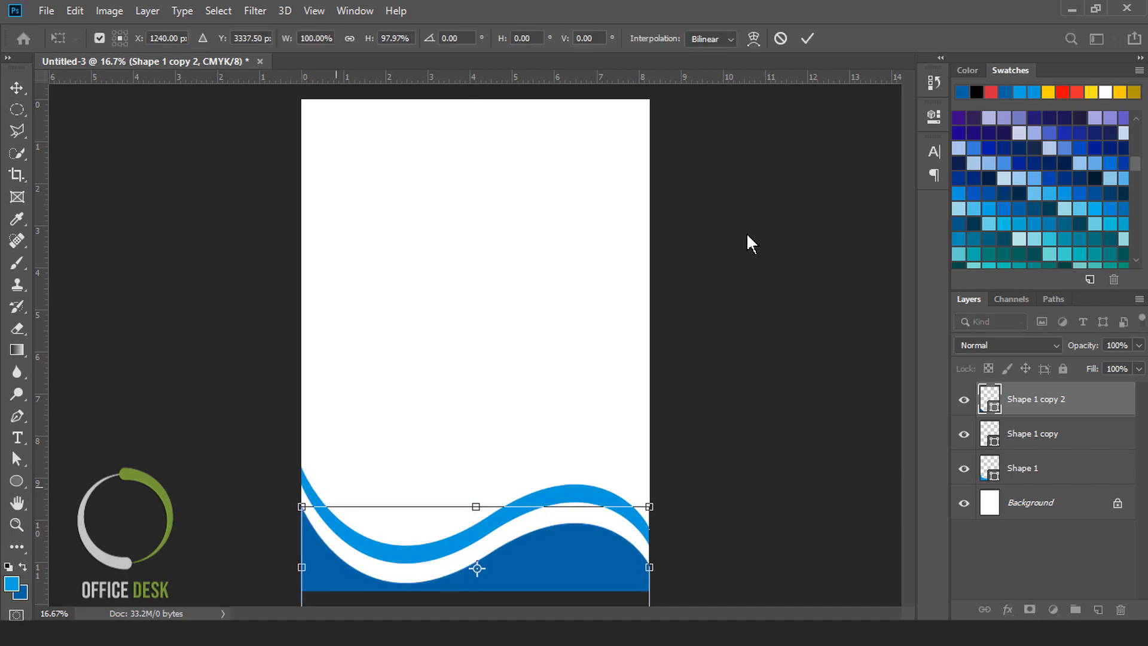
pyautogui.press('Return')
pyautogui.click(501, 462)
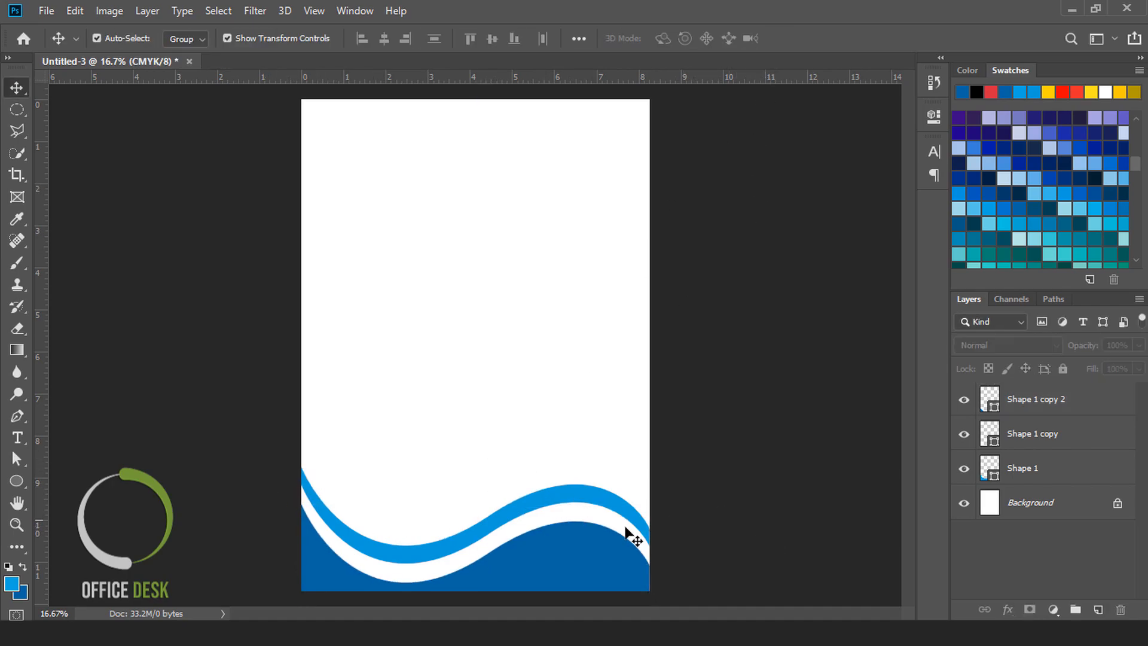
# Nudge the dark blue wave and the white wave slightly down to refine the spacing of the bands
pyautogui.click(573, 554)
pyautogui.click(718, 547)
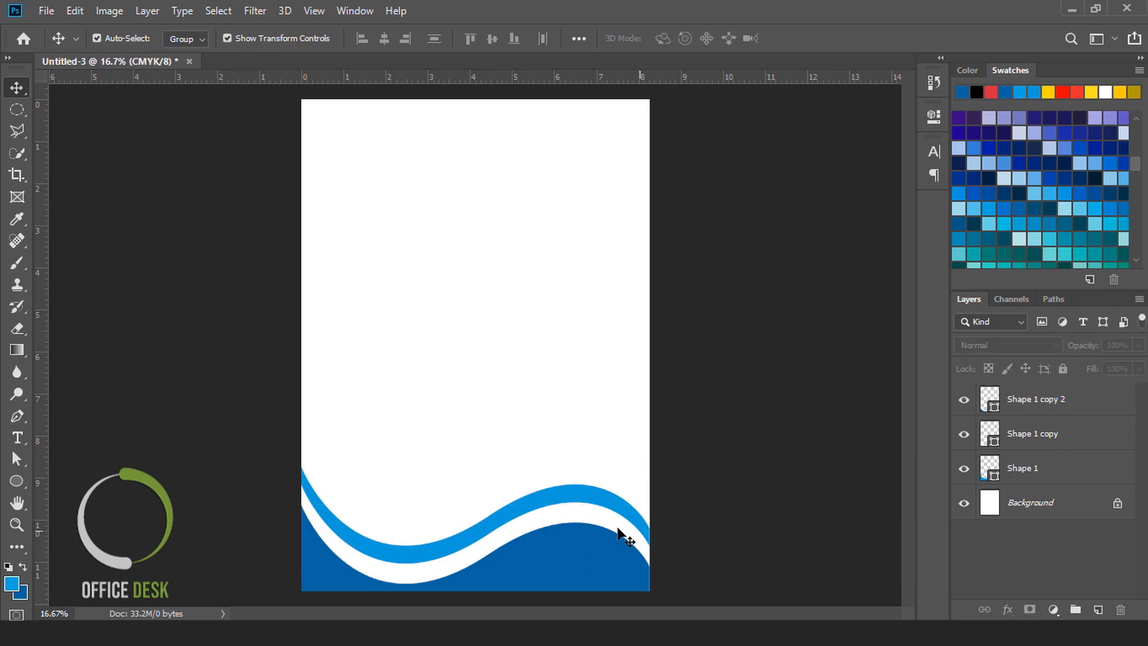
pyautogui.click(474, 546)
pyautogui.click(766, 529)
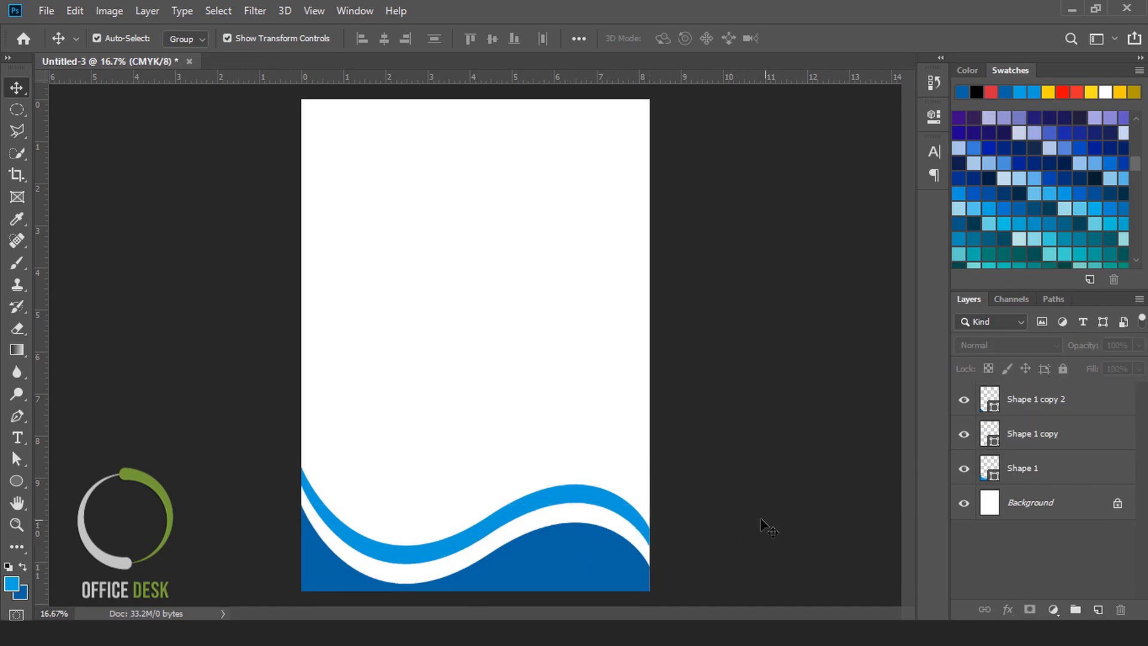
# Duplicate the three wave layers, rotate the copies to -123.38° and fit them across the page's top-right corner
pyautogui.moveTo(490, 436); pyautogui.dragTo(482, 283)
pyautogui.moveTo(301, 185); pyautogui.dragTo(327, 367)
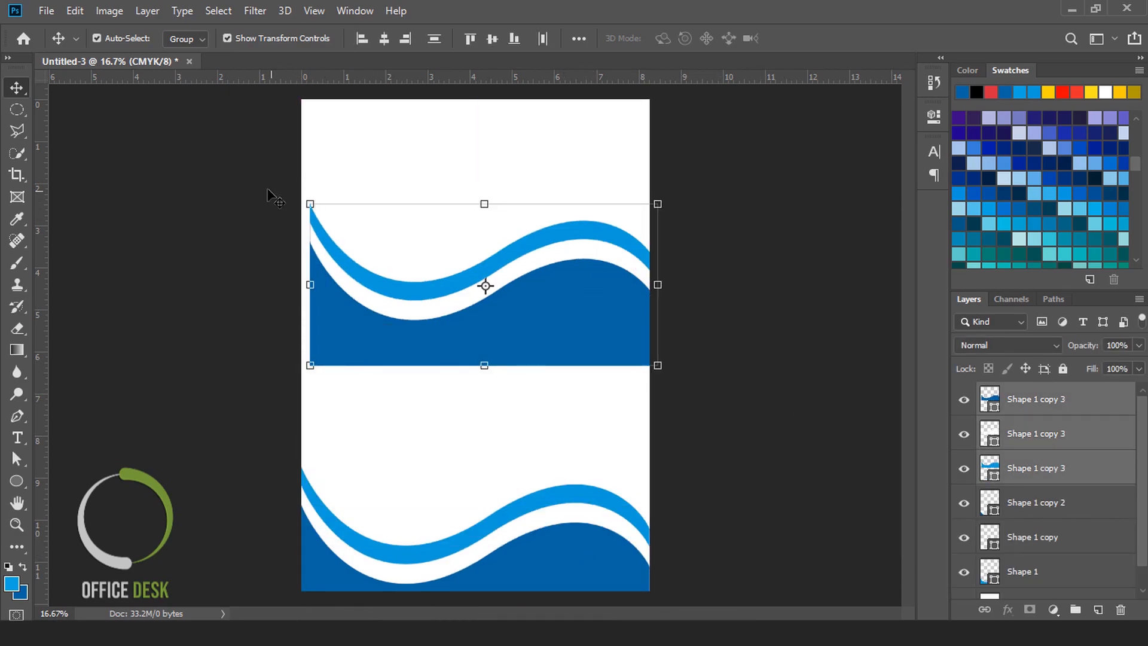
pyautogui.moveTo(302, 192); pyautogui.dragTo(497, 377)
pyautogui.moveTo(461, 208); pyautogui.dragTo(603, 99)
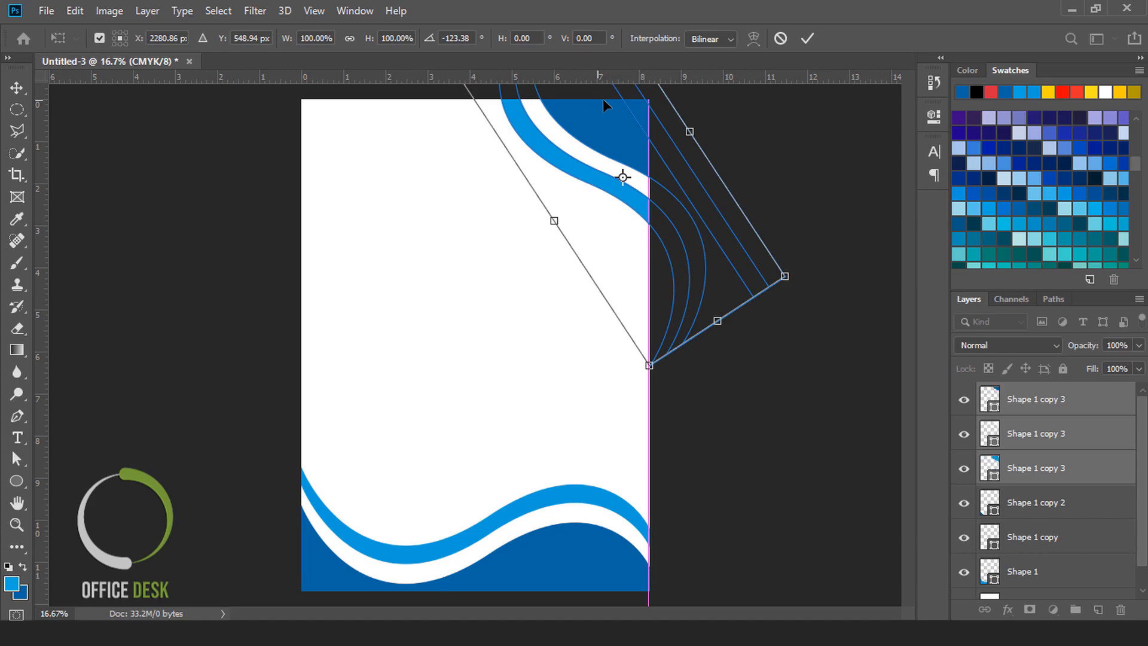
pyautogui.click(806, 37)
pyautogui.click(812, 285)
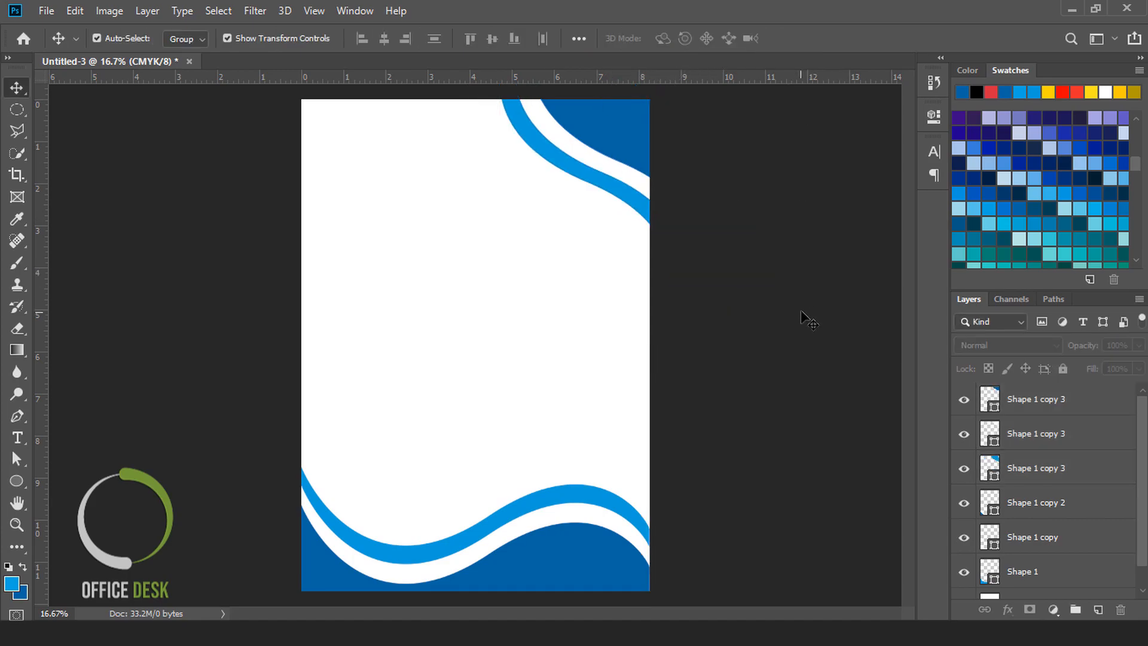
# Place the logo-3 picture as an embedded layer on the page
pyautogui.click(578, 507)
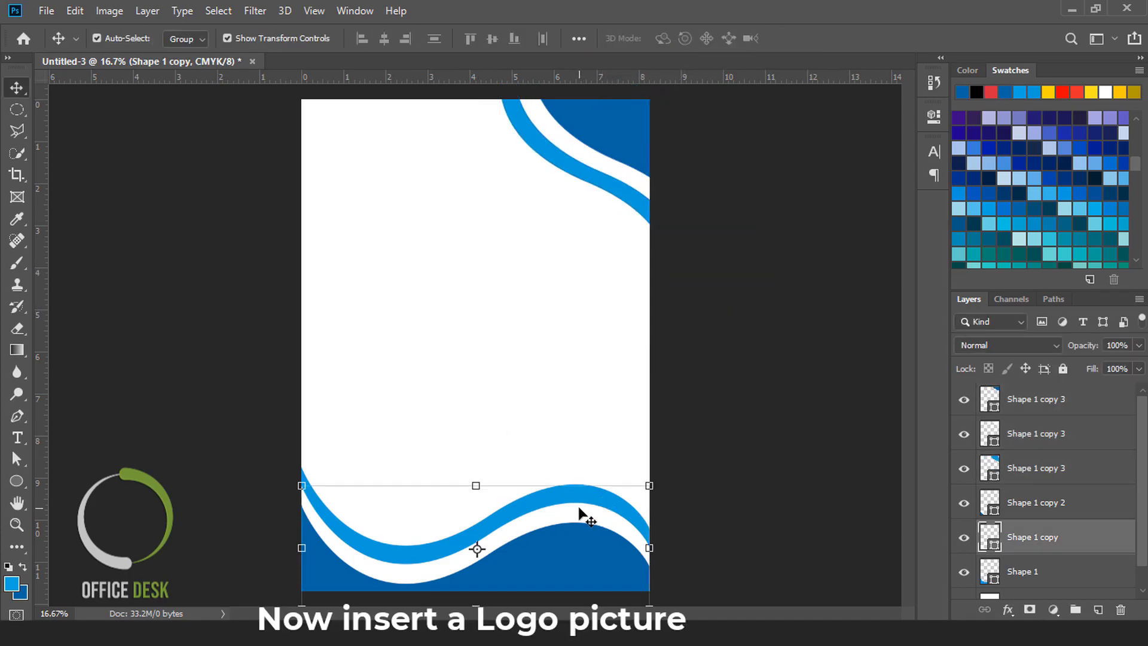
pyautogui.click(745, 511)
pyautogui.click(46, 11)
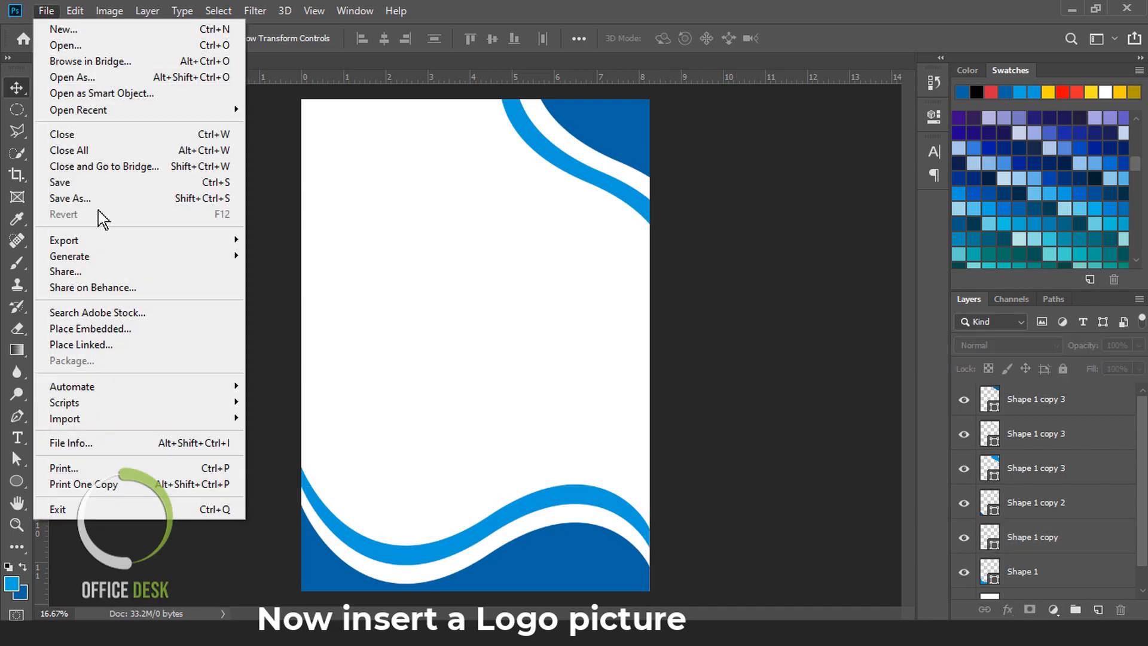
pyautogui.click(110, 328)
pyautogui.click(354, 144)
pyautogui.click(1031, 482)
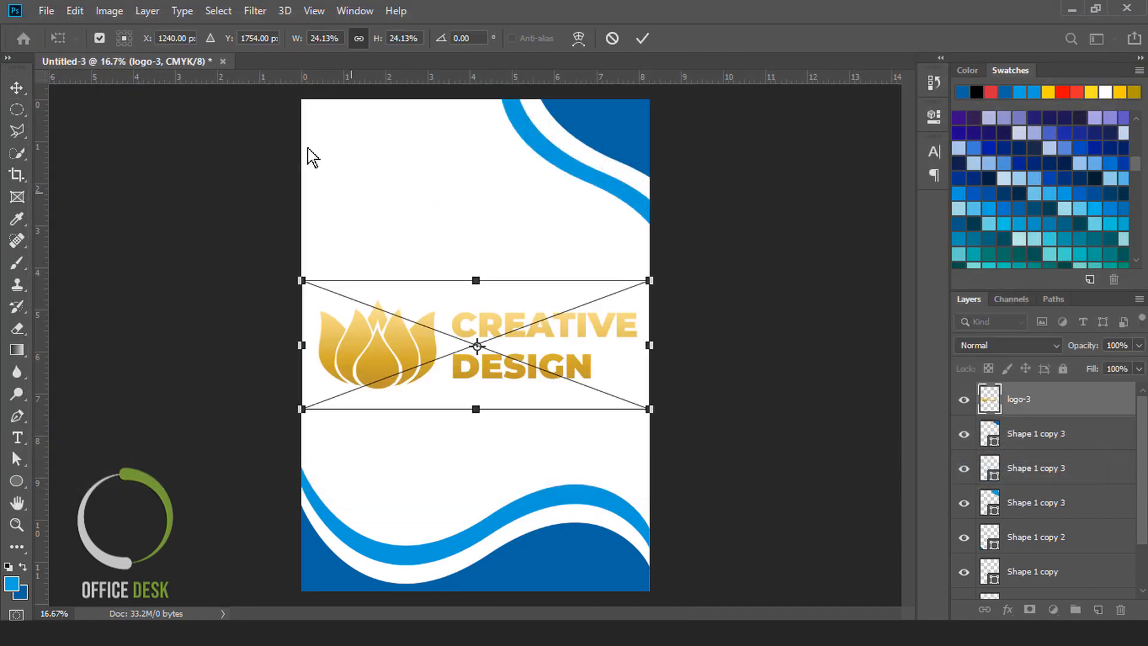
# Scale the logo to 12.13% in width and height and position it near the page's top-left corner
pyautogui.moveTo(301, 47); pyautogui.dragTo(291, 48)
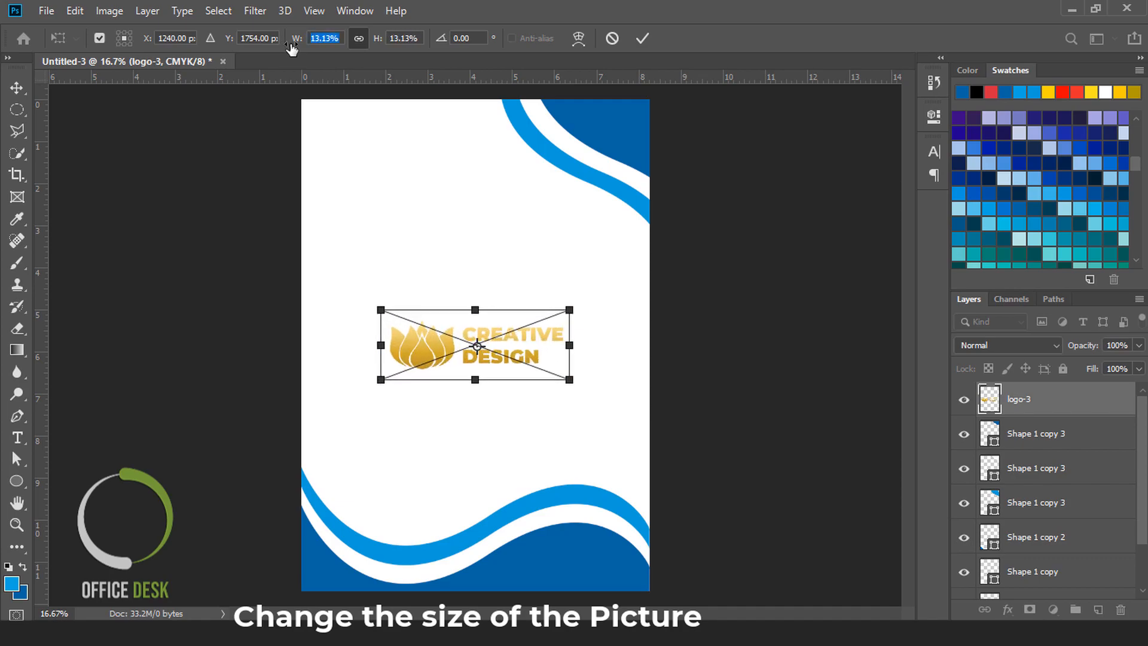
pyautogui.click(643, 38)
pyautogui.moveTo(417, 330); pyautogui.dragTo(362, 173)
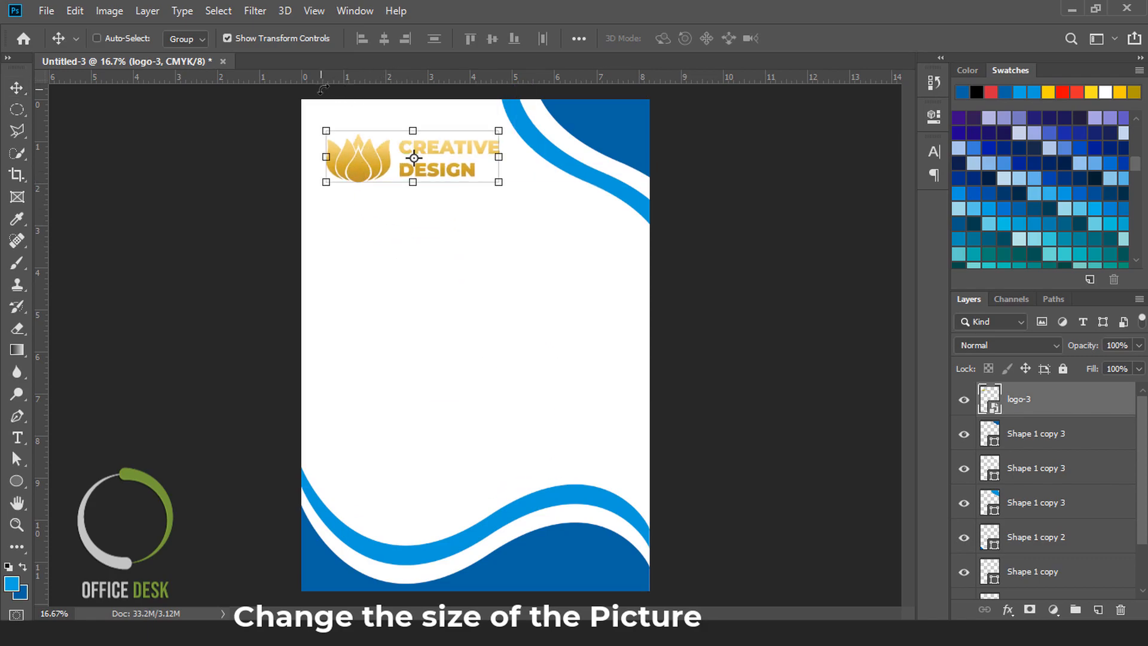
pyautogui.hotkey('ctrl', 't')
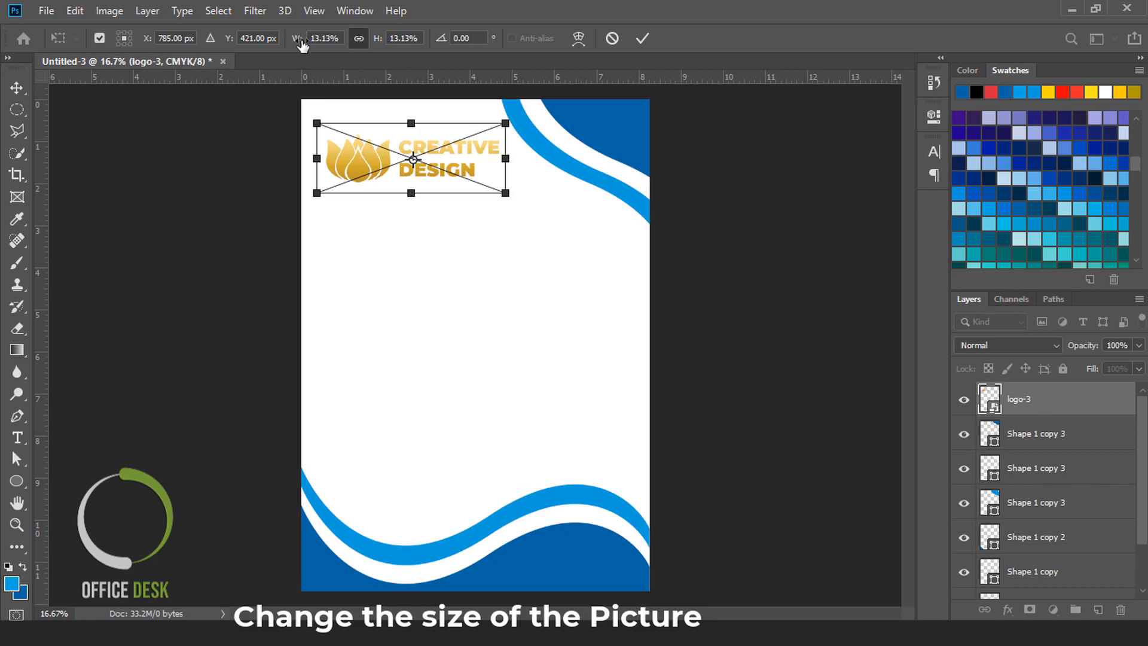
pyautogui.moveTo(302, 43); pyautogui.dragTo(299, 43)
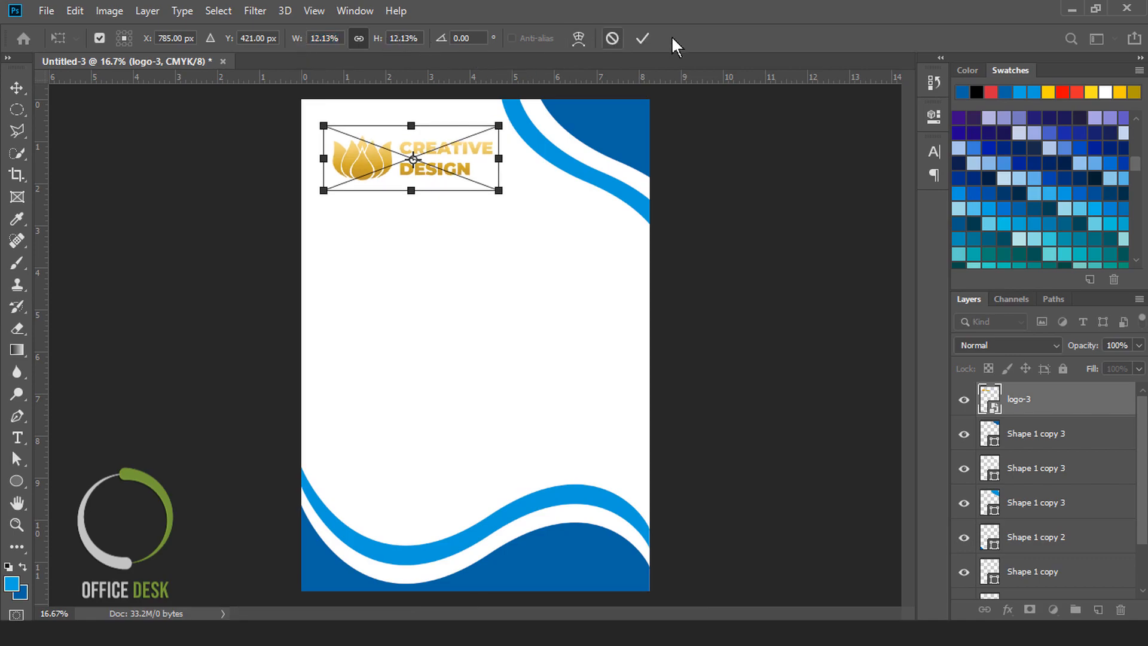
pyautogui.click(643, 38)
# Apply a Color Overlay to the logo in the light blue sampled from the top-right wave band, and nudge the logo slightly left
pyautogui.click(364, 163)
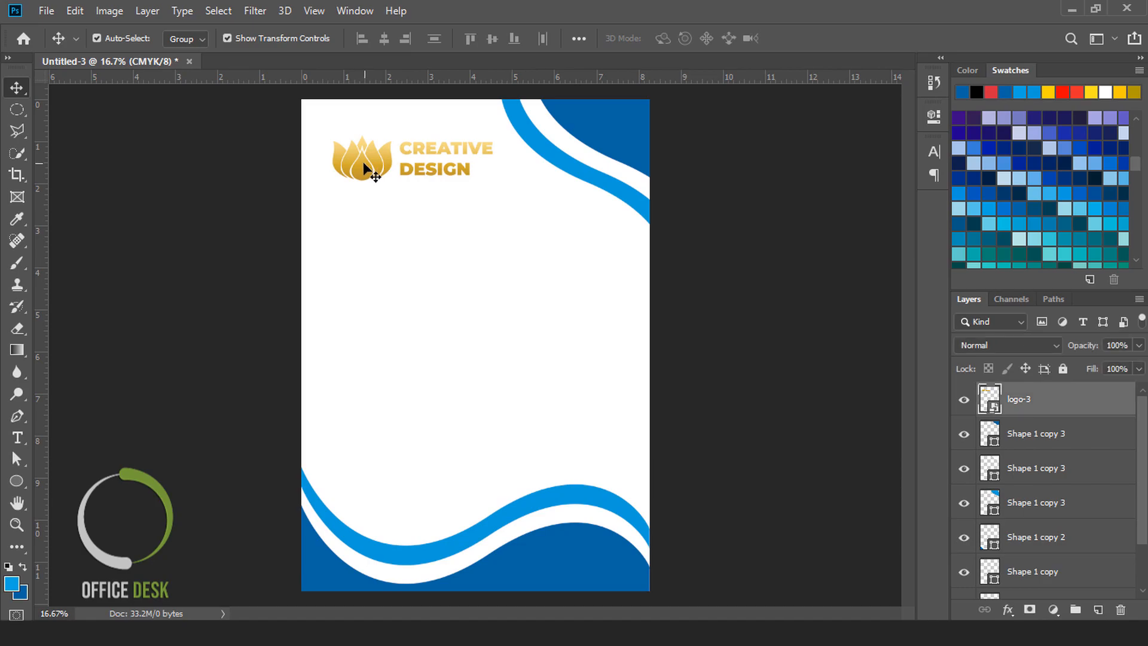
pyautogui.click(1008, 609)
pyautogui.click(1055, 543)
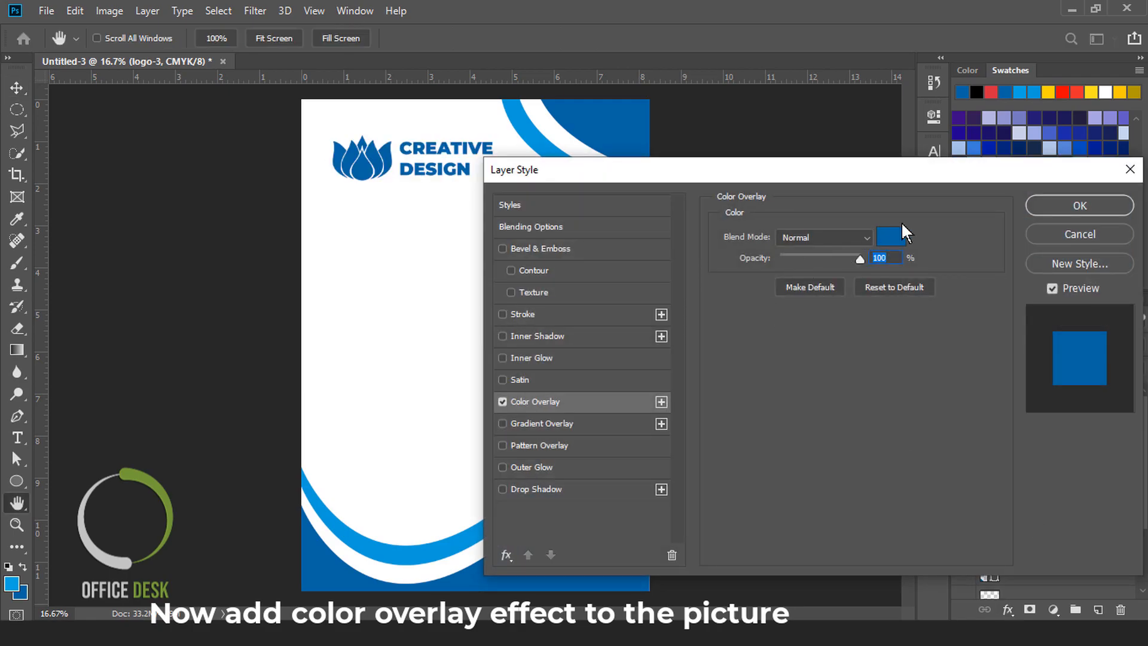
pyautogui.click(895, 235)
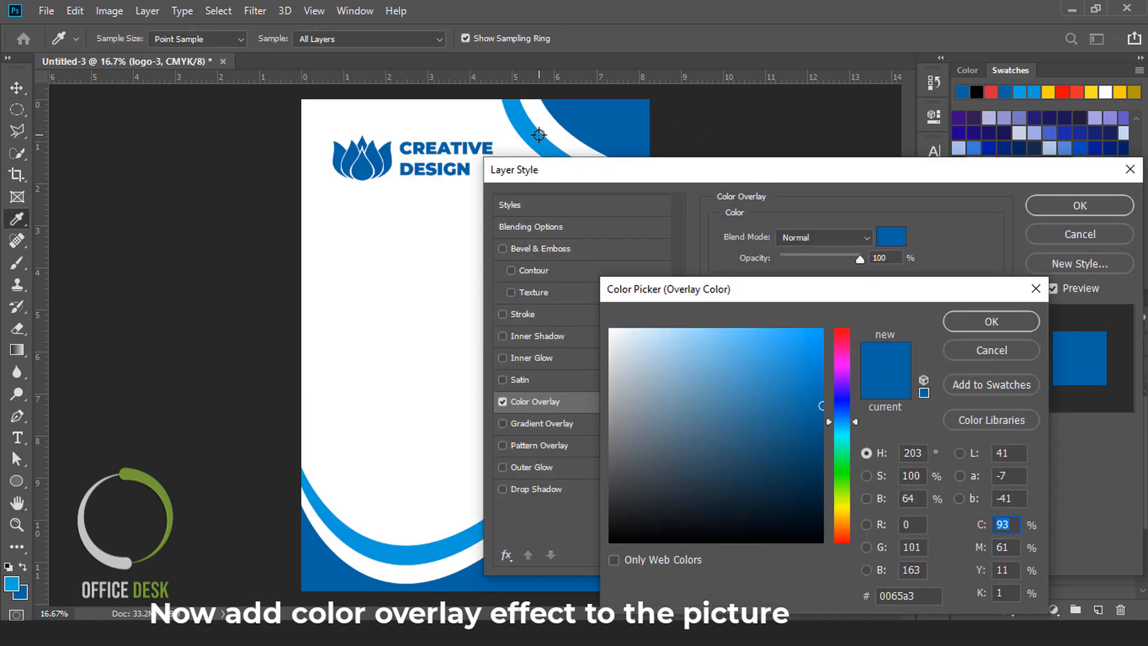
pyautogui.click(537, 138)
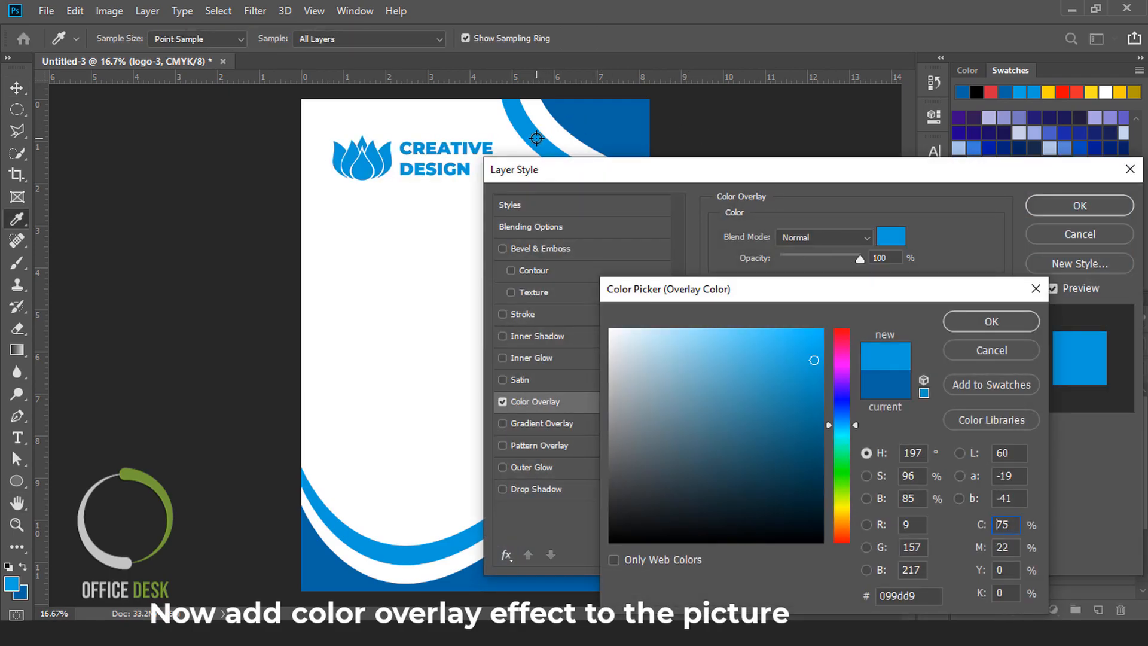
pyautogui.click(600, 123)
pyautogui.click(539, 139)
pyautogui.click(992, 322)
pyautogui.click(1066, 205)
pyautogui.click(763, 274)
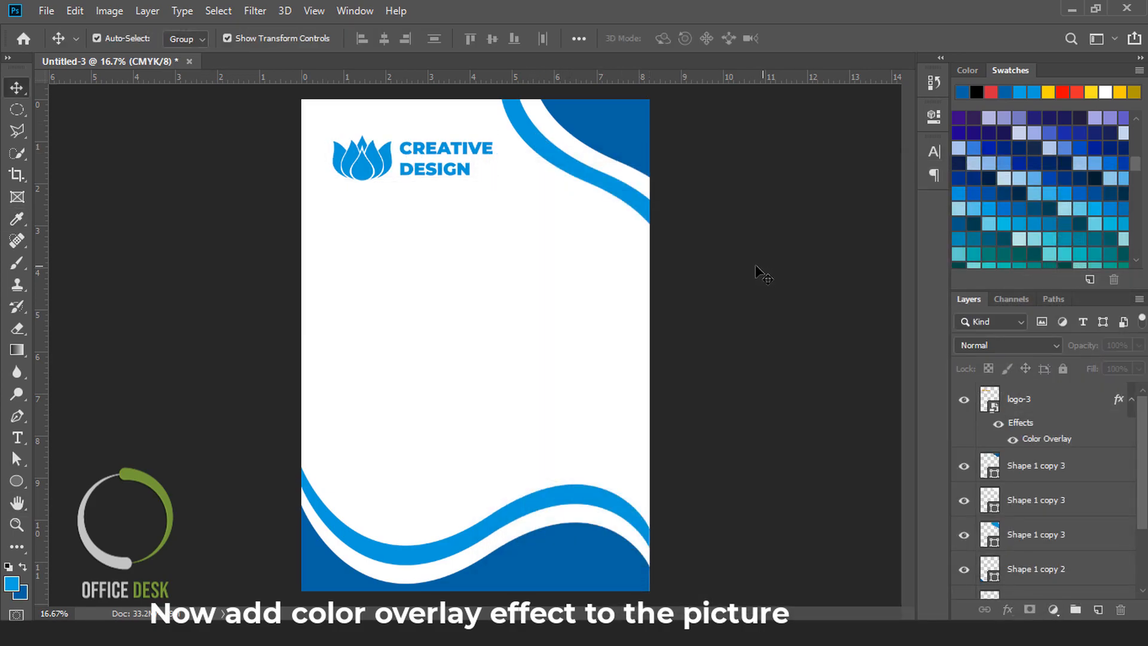
pyautogui.moveTo(367, 169); pyautogui.dragTo(364, 166)
pyautogui.click(801, 347)
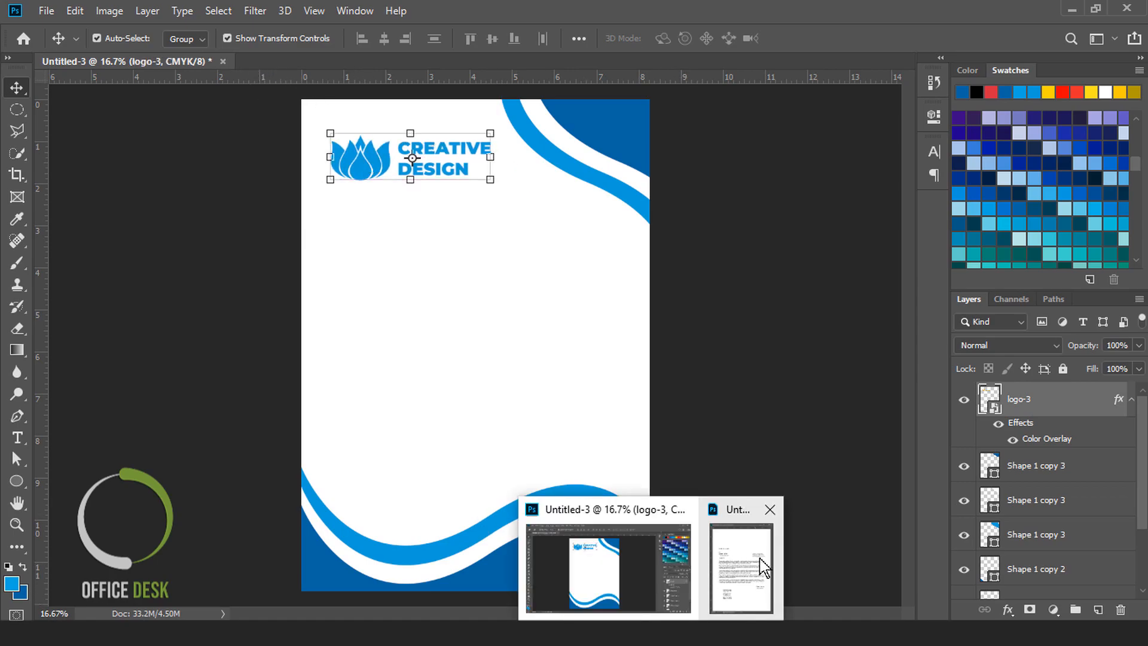
# Copy the letter text in Group 2 from the Untitled-2 document onto the Untitled-3 page and minimize Untitled-2
pyautogui.click(743, 564)
pyautogui.moveTo(238, 333); pyautogui.dragTo(486, 315)
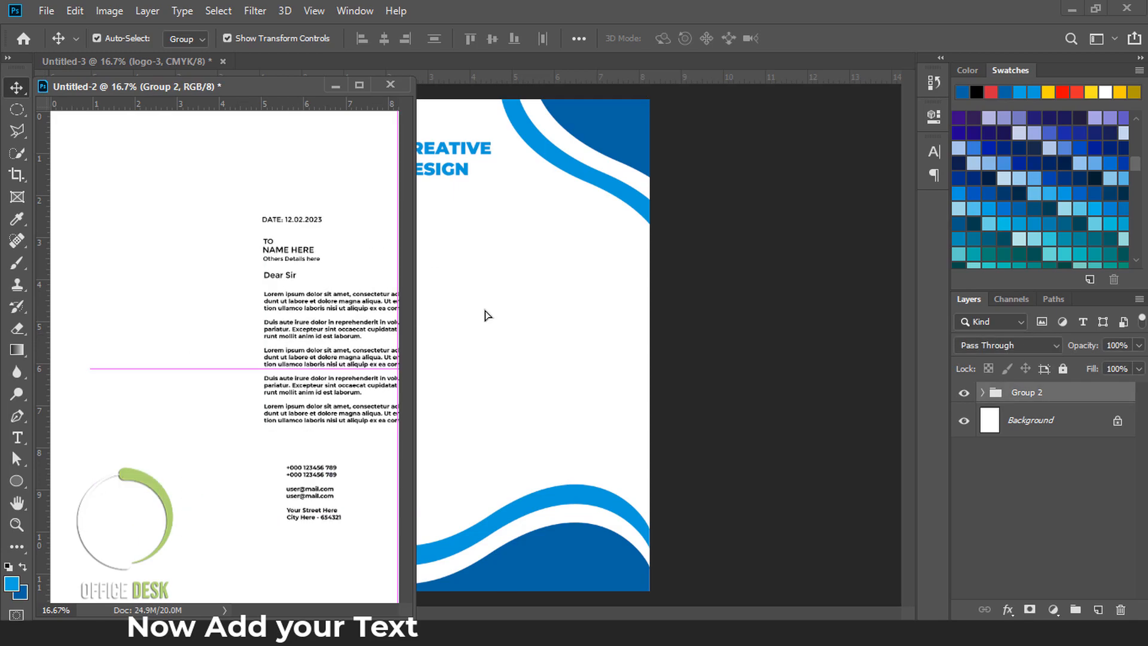
pyautogui.moveTo(488, 315); pyautogui.dragTo(545, 293)
pyautogui.click(336, 85)
pyautogui.click(772, 374)
# Draw a light blue circle of 114 × 114 px beside the phone numbers above the bottom wave and align it with them
pyautogui.hotkey('ctrl', '+')
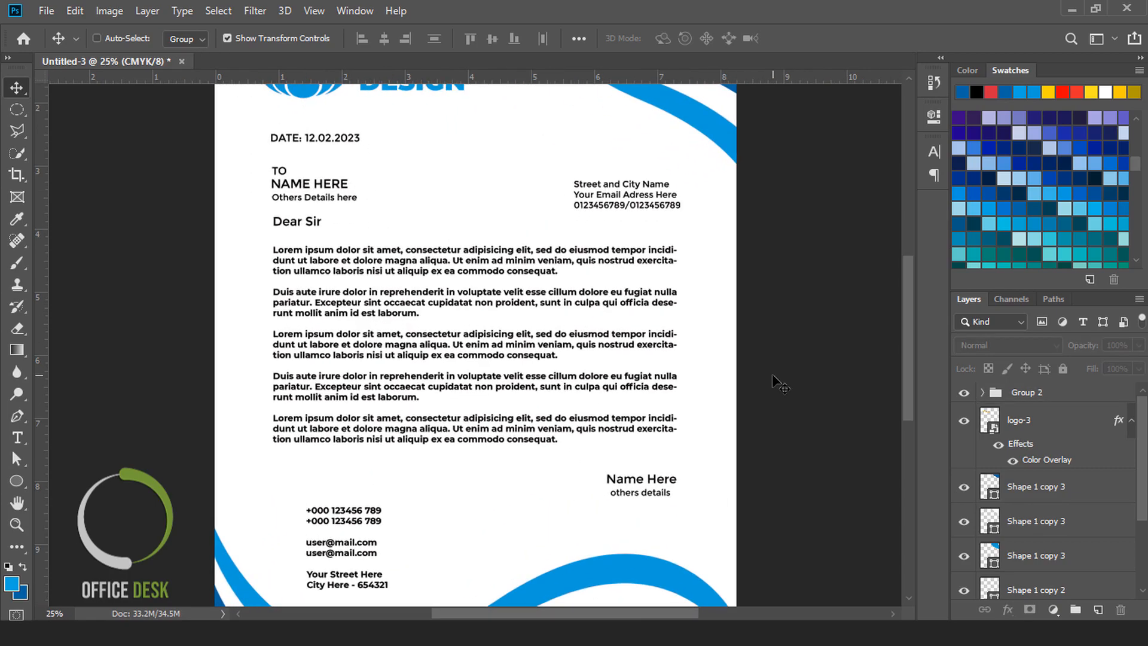
pyautogui.scroll(-3, 507, 364)
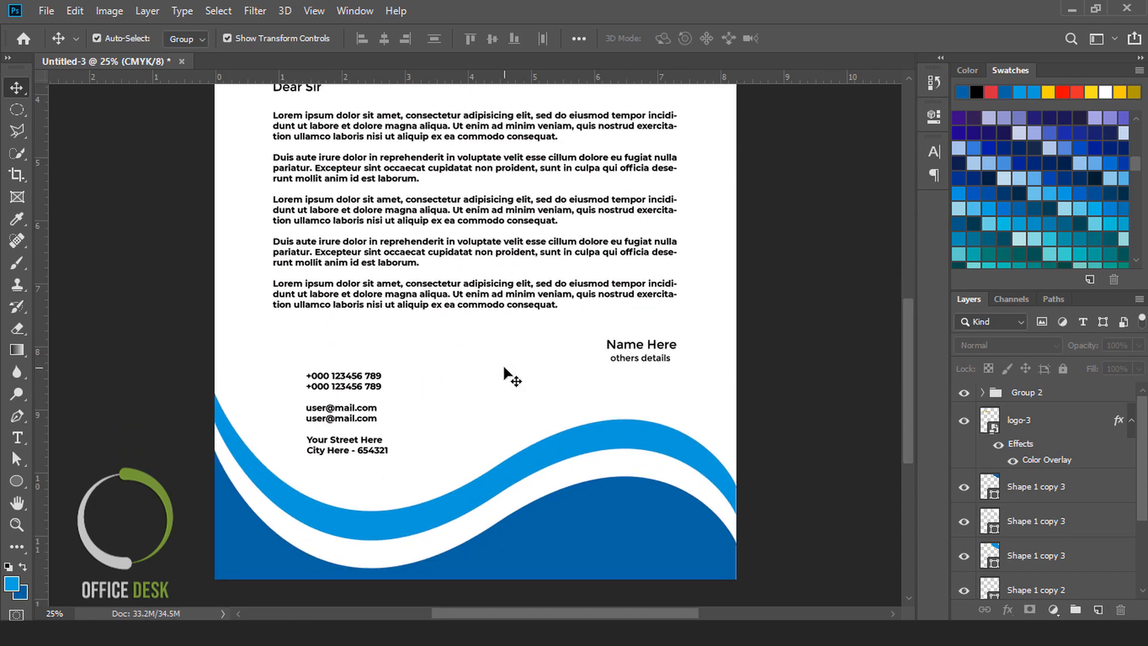
pyautogui.hotkey('ctrl', '+')
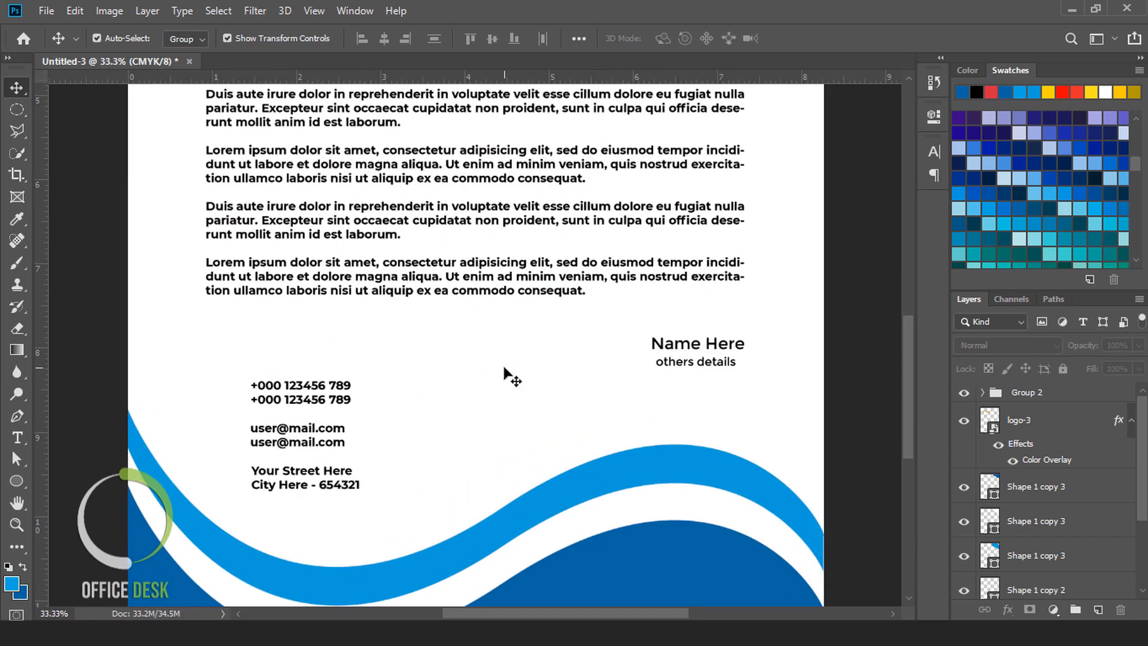
pyautogui.scroll(-1, 422, 340)
pyautogui.scroll(-1, 422, 338)
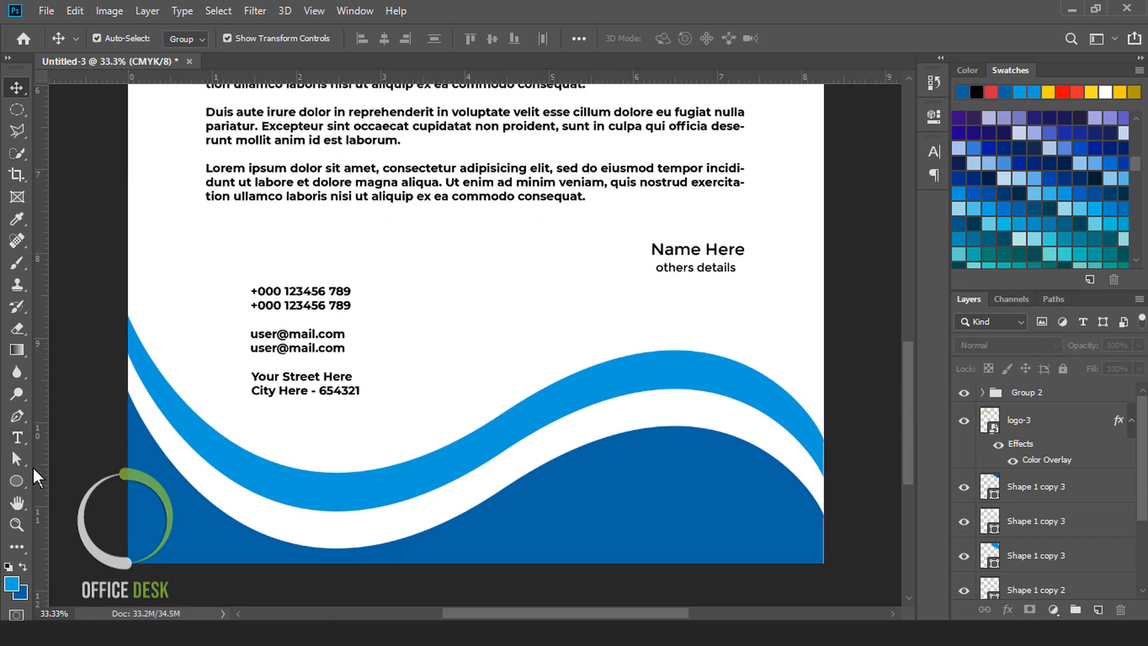
pyautogui.rightClick(17, 481)
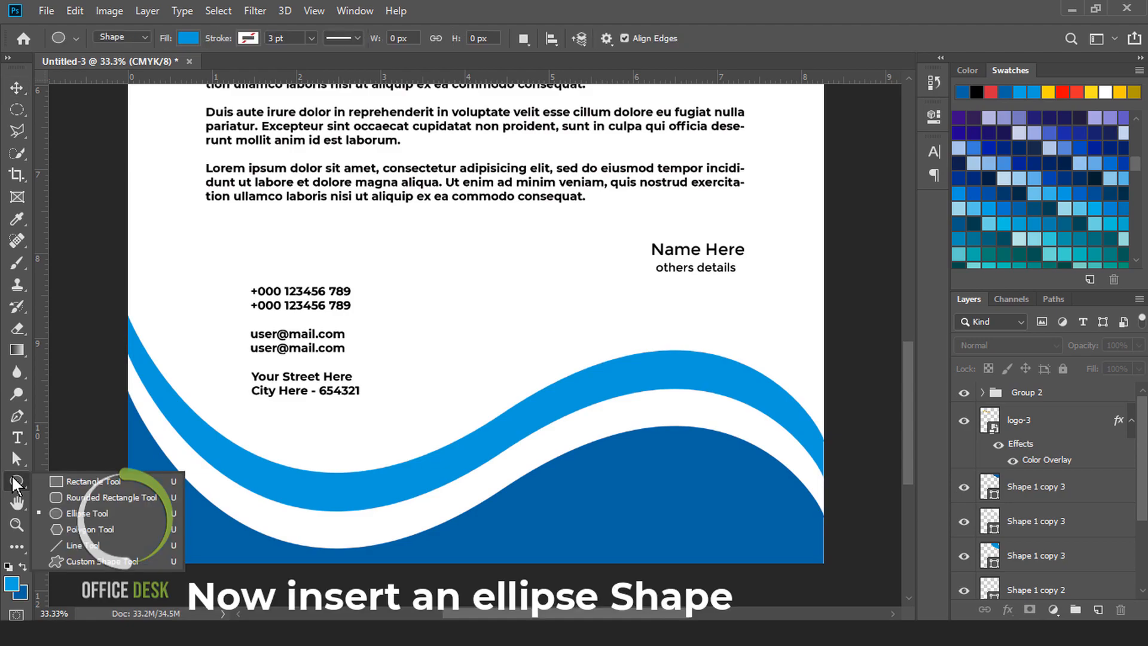
pyautogui.click(66, 513)
pyautogui.moveTo(212, 287); pyautogui.dragTo(248, 319)
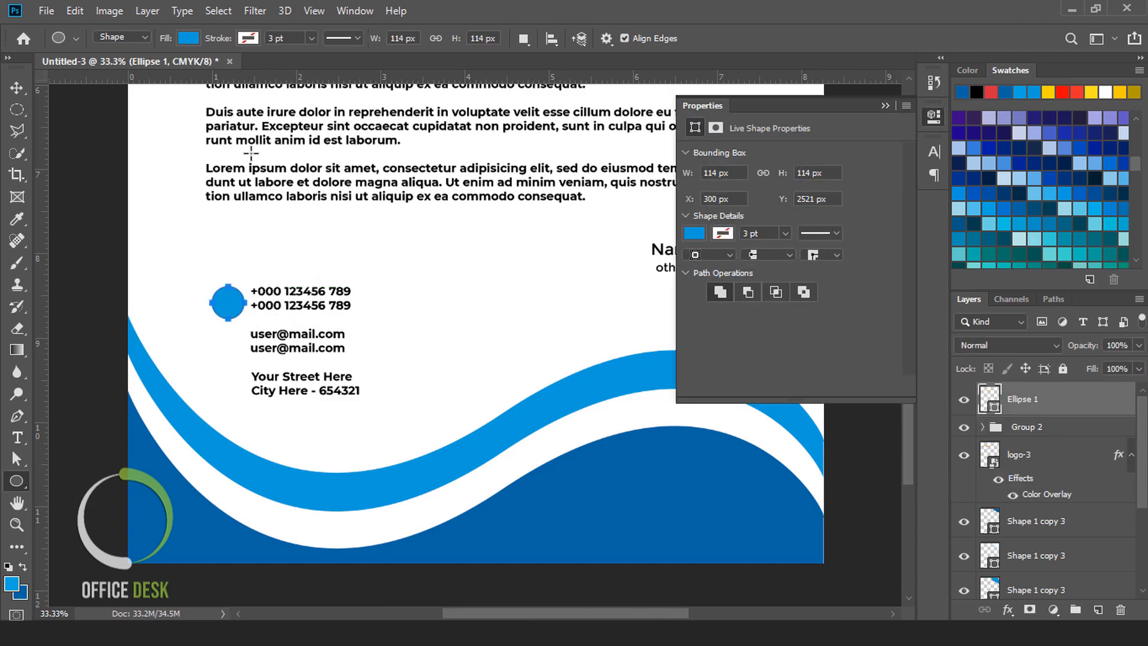
pyautogui.click(13, 84)
pyautogui.click(210, 310)
pyautogui.moveTo(226, 311)
pyautogui.mouseDown()
pyautogui.moveTo(235, 302)
pyautogui.moveTo(227, 308)
pyautogui.mouseUp()
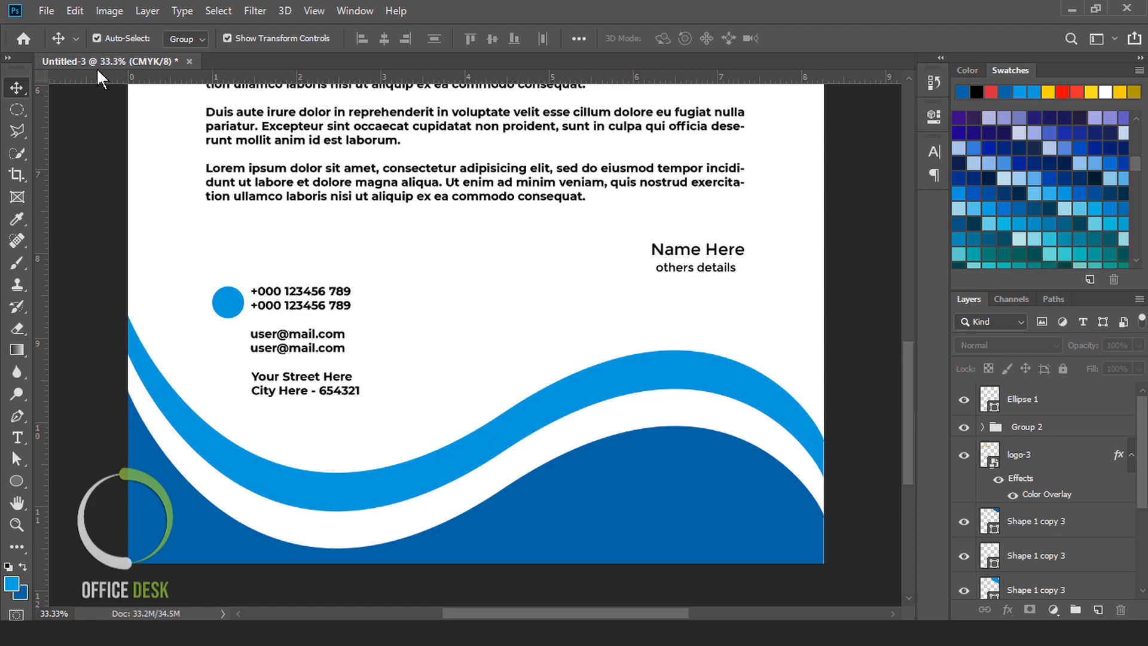
# Place the ph-icon image from the IMG 22 folder as an embedded object and scale it to 3.98% in width and height
pyautogui.click(46, 10)
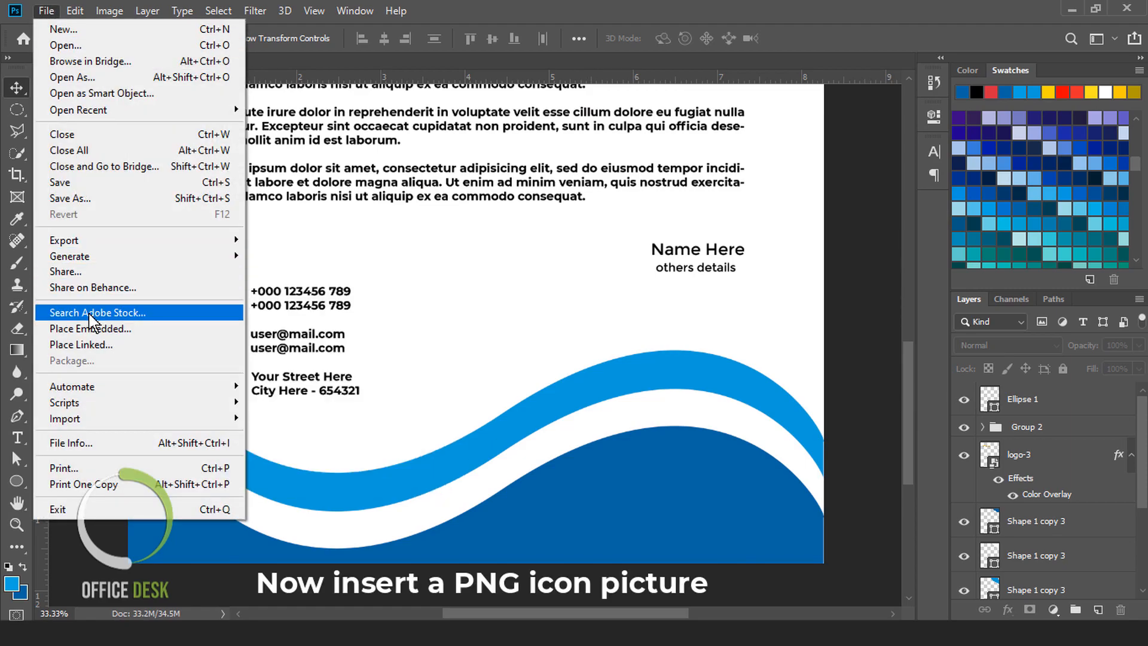
pyautogui.click(113, 329)
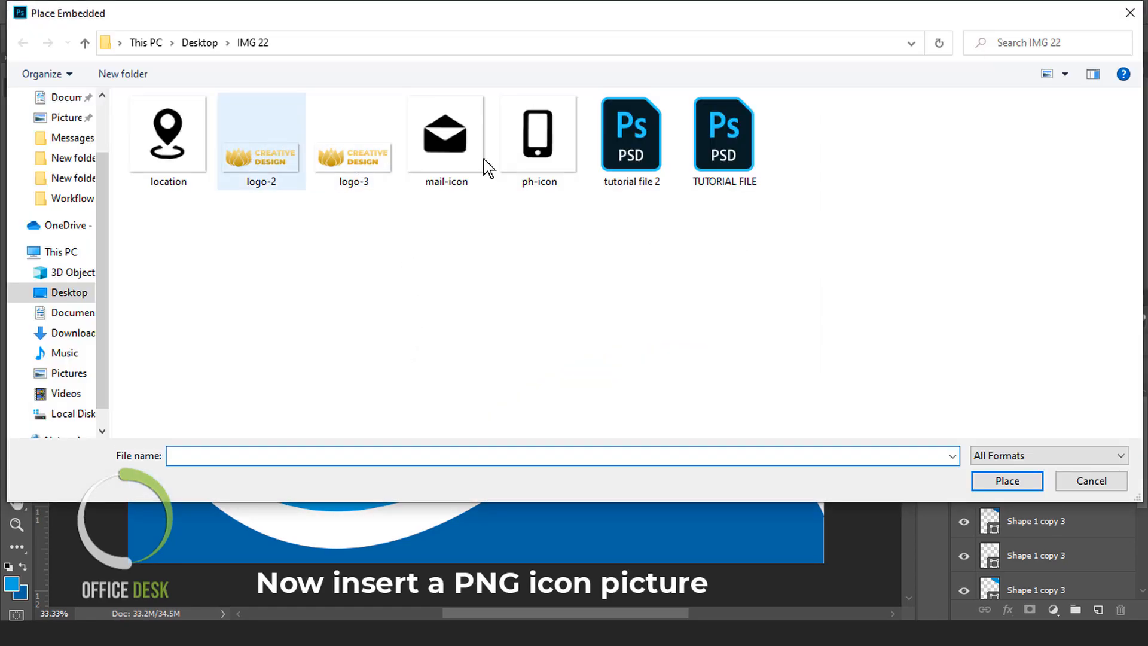
pyautogui.click(560, 176)
pyautogui.click(1008, 480)
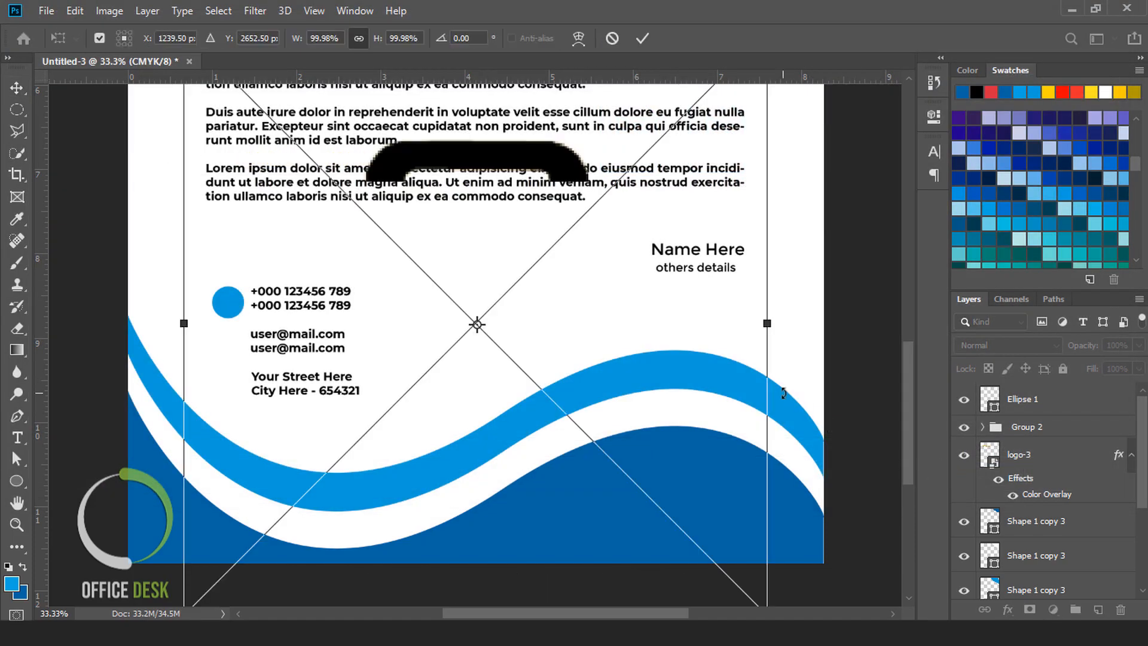
pyautogui.moveTo(299, 45); pyautogui.dragTo(220, 78)
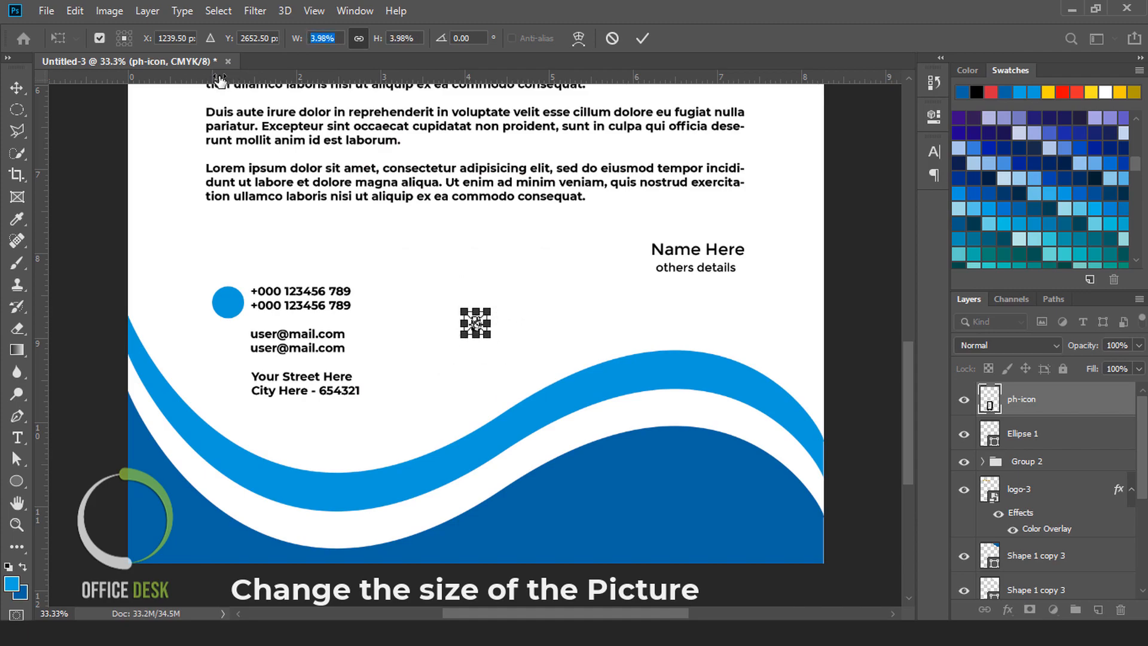
pyautogui.press('Return')
pyautogui.click(873, 369)
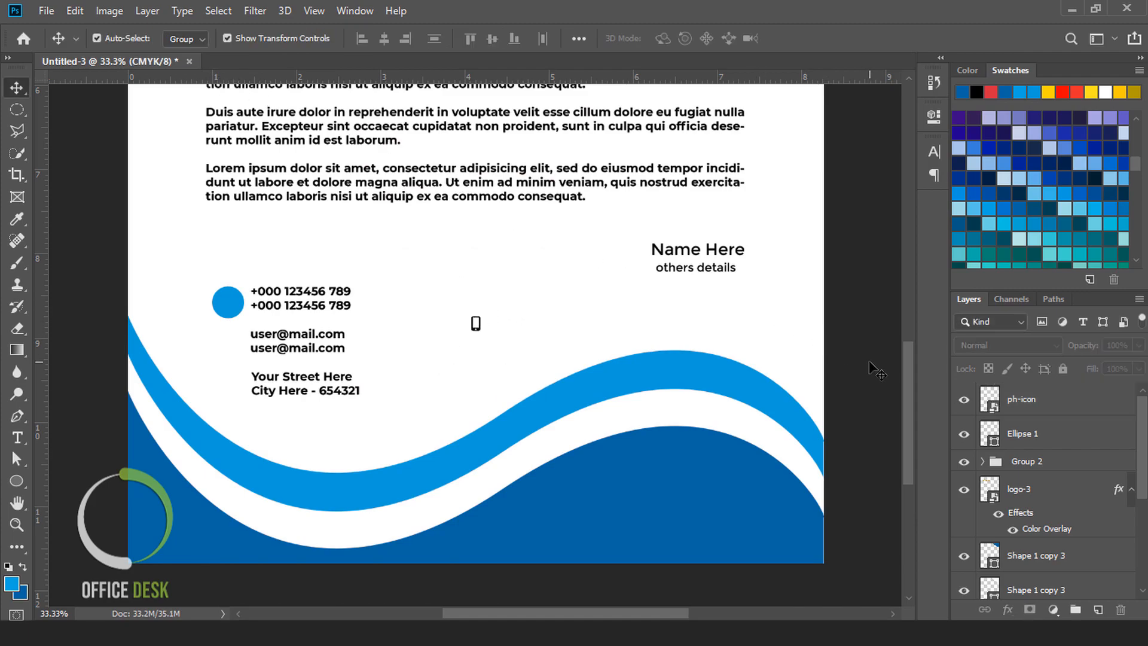
# Move the phone icon onto the centre of the light blue circle beside the phone numbers
pyautogui.moveTo(478, 329); pyautogui.dragTo(275, 291)
pyautogui.click(869, 394)
pyautogui.moveTo(480, 329); pyautogui.dragTo(230, 314)
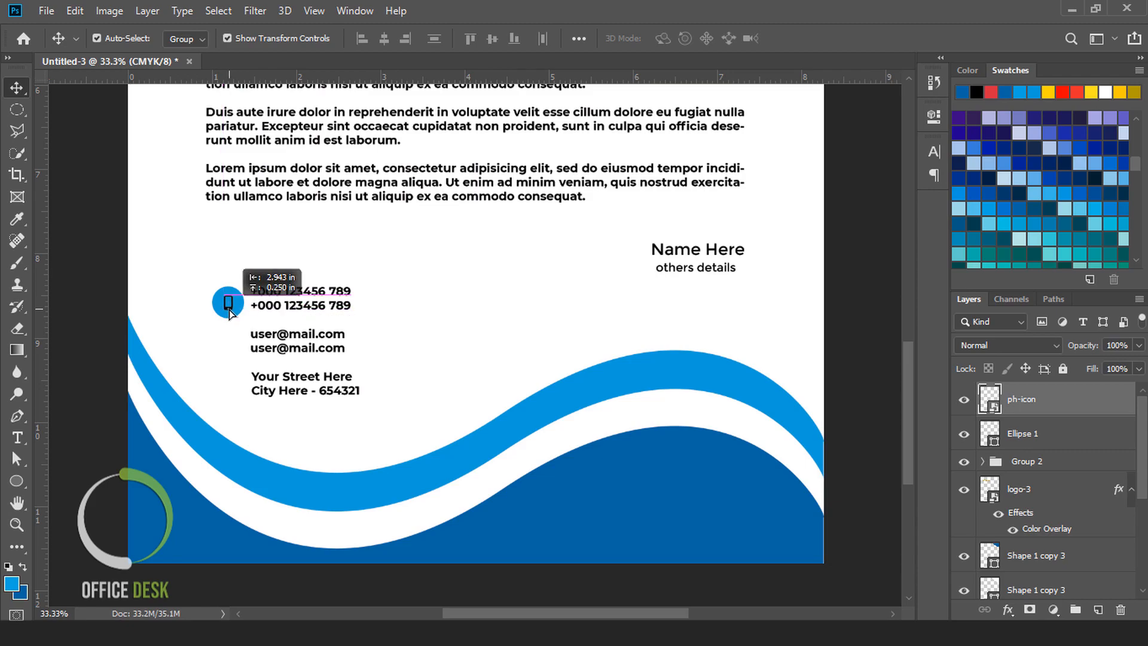
pyautogui.moveTo(230, 314); pyautogui.dragTo(229, 313)
pyautogui.click(861, 361)
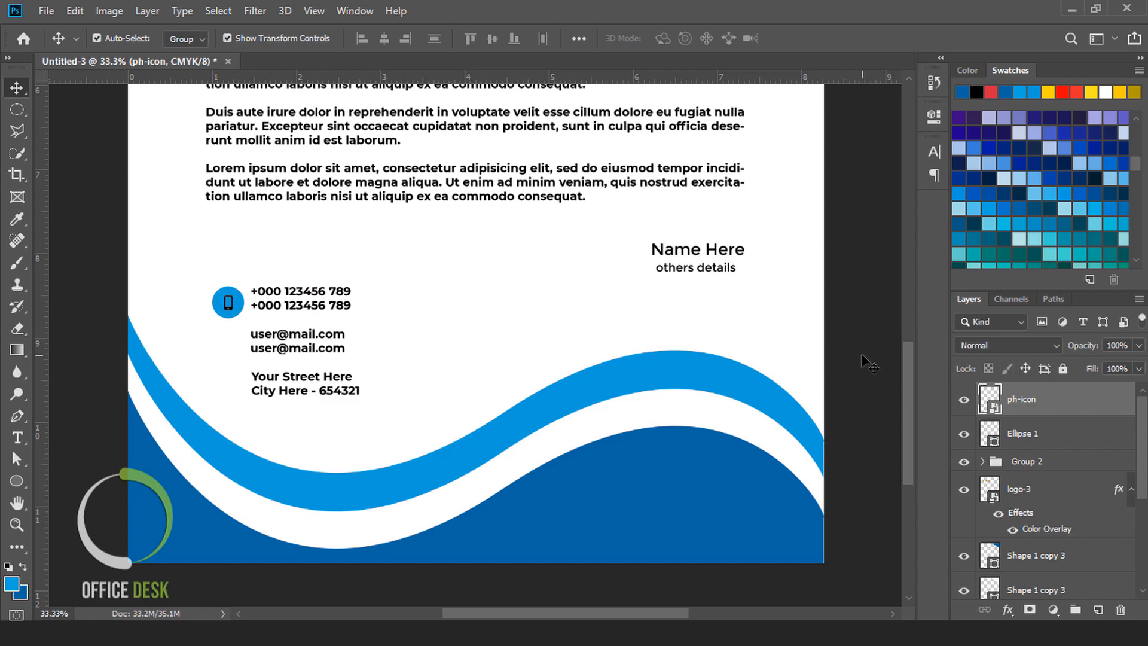
# Apply a white Color Overlay with Normal blend mode and 100% opacity to the ph-icon layer
pyautogui.click(1084, 405)
pyautogui.click(1019, 617)
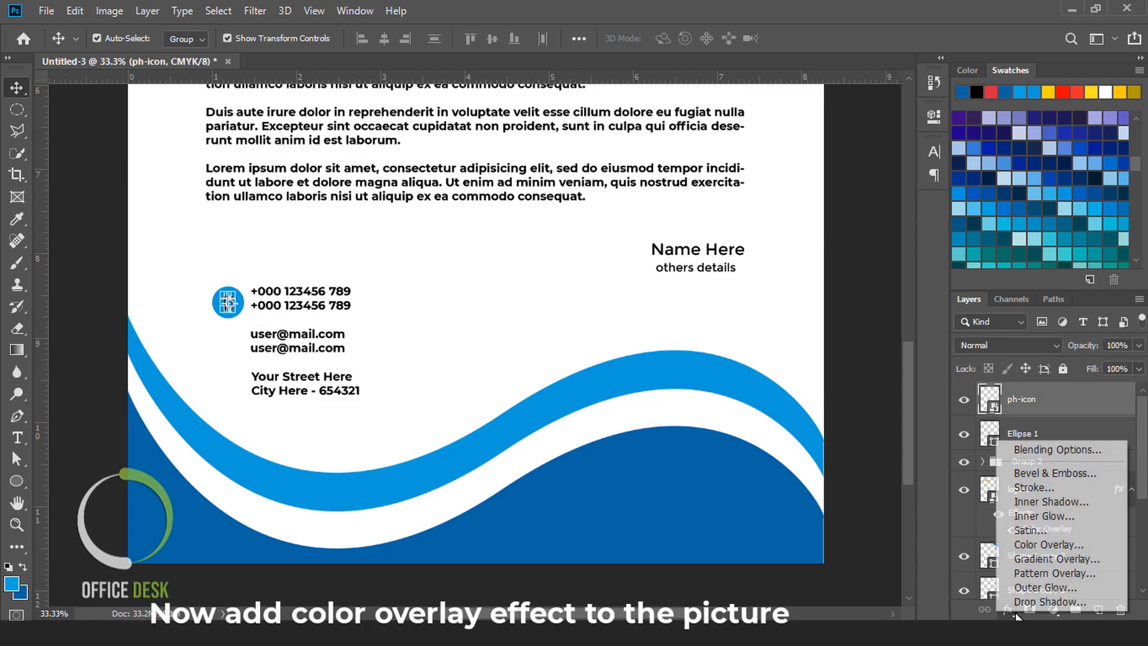
pyautogui.click(1021, 545)
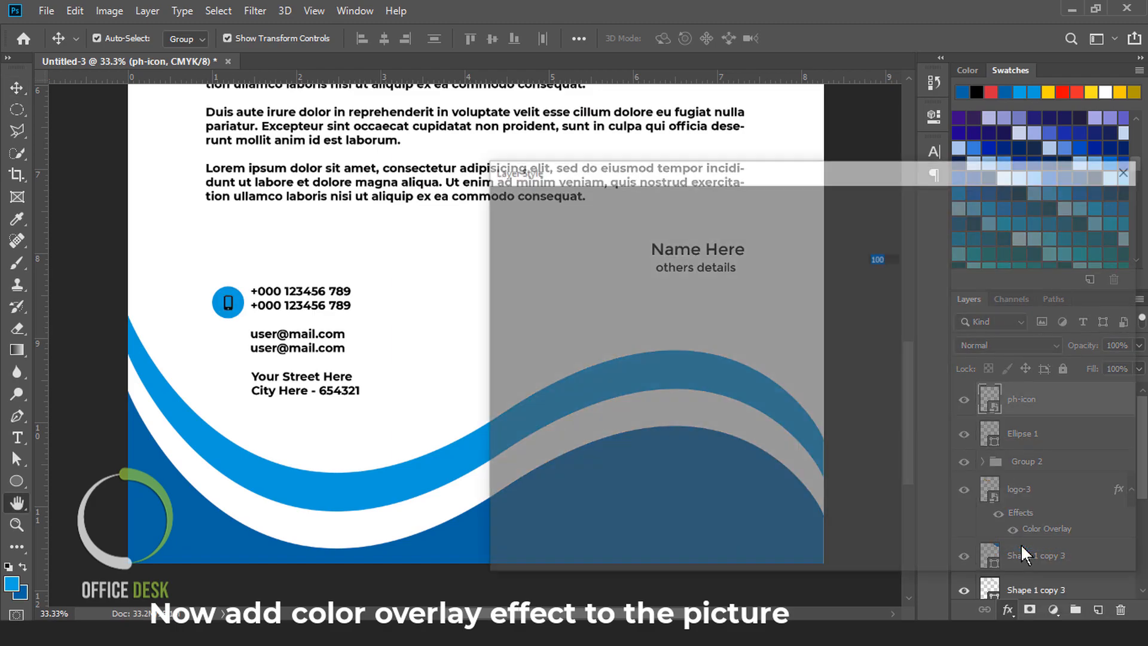
pyautogui.click(890, 237)
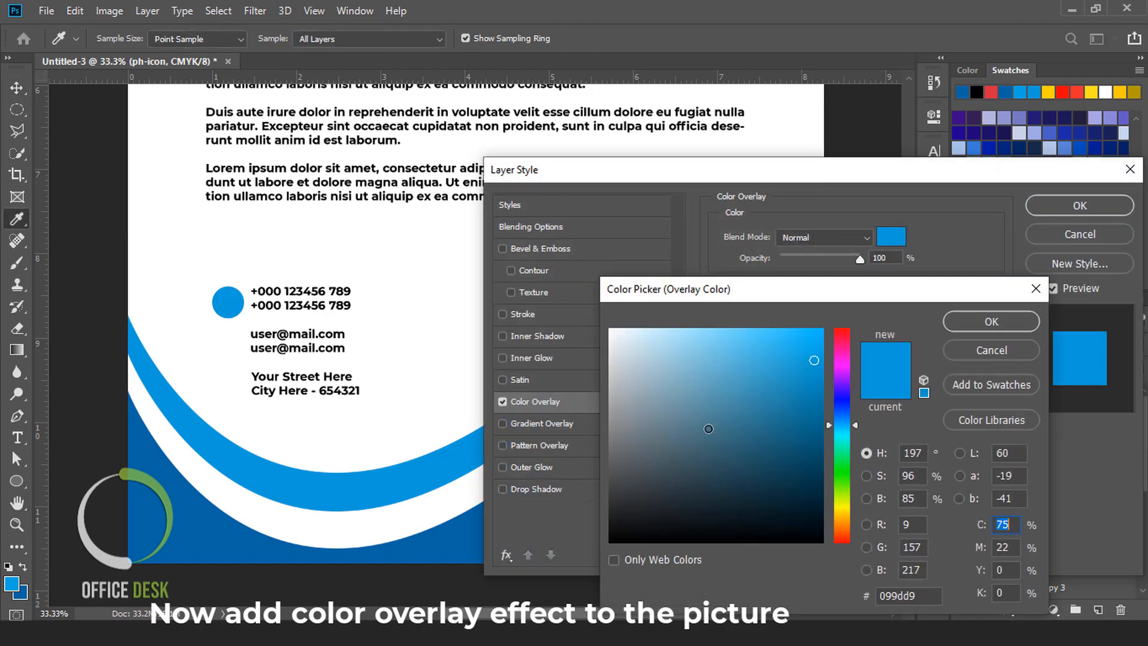
pyautogui.click(610, 329)
pyautogui.click(957, 323)
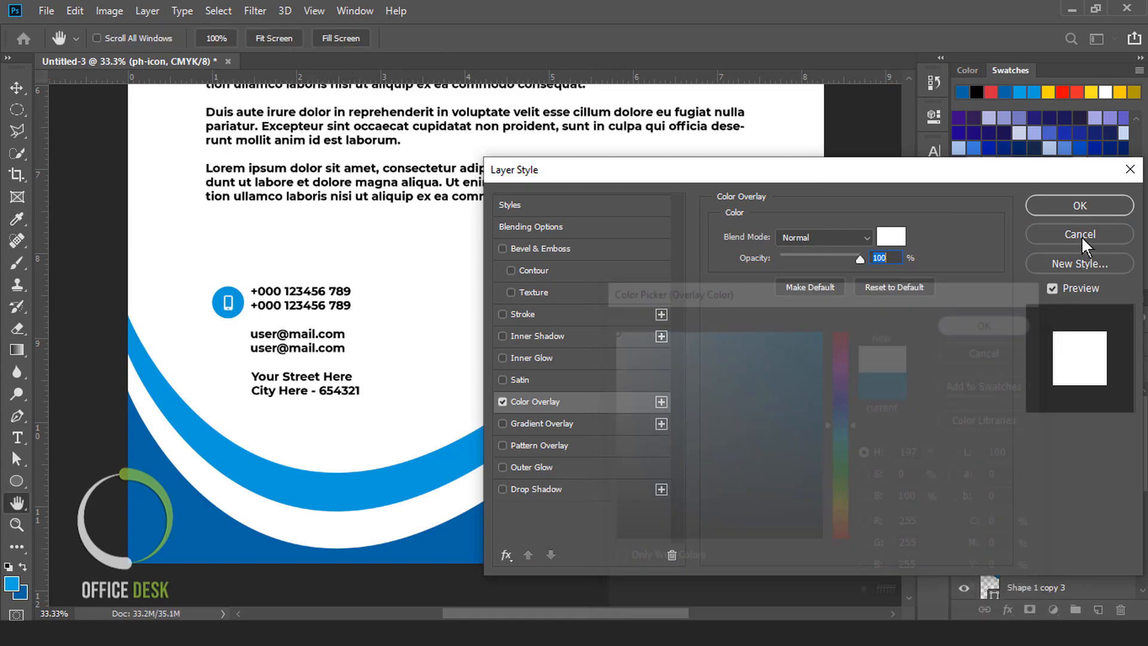
pyautogui.click(1080, 205)
pyautogui.click(861, 371)
# Duplicate the light blue circle twice, placing one copy beside the e-mail lines and one beside the street address
pyautogui.scroll(-2, 865, 386)
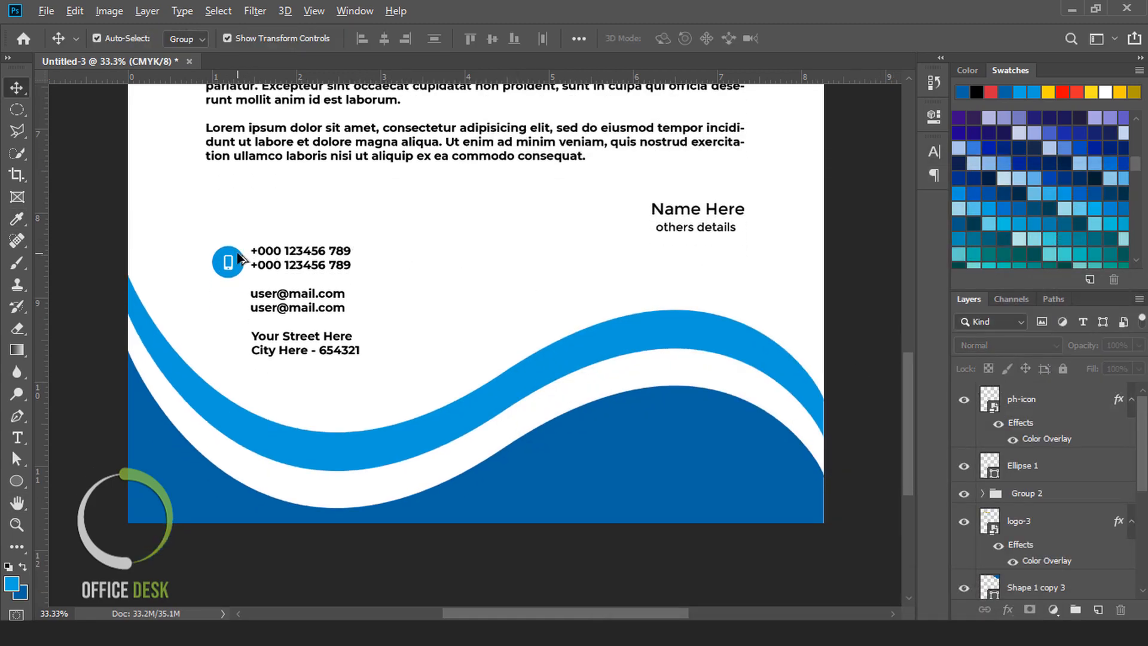
pyautogui.moveTo(239, 258); pyautogui.dragTo(235, 343)
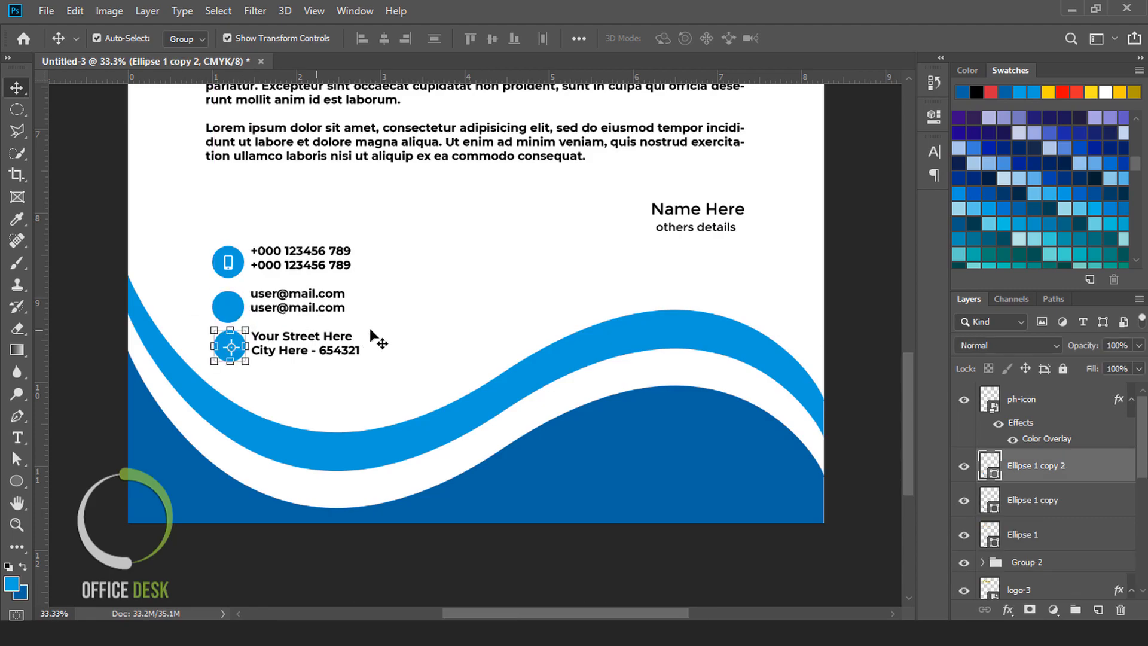
pyautogui.click(852, 386)
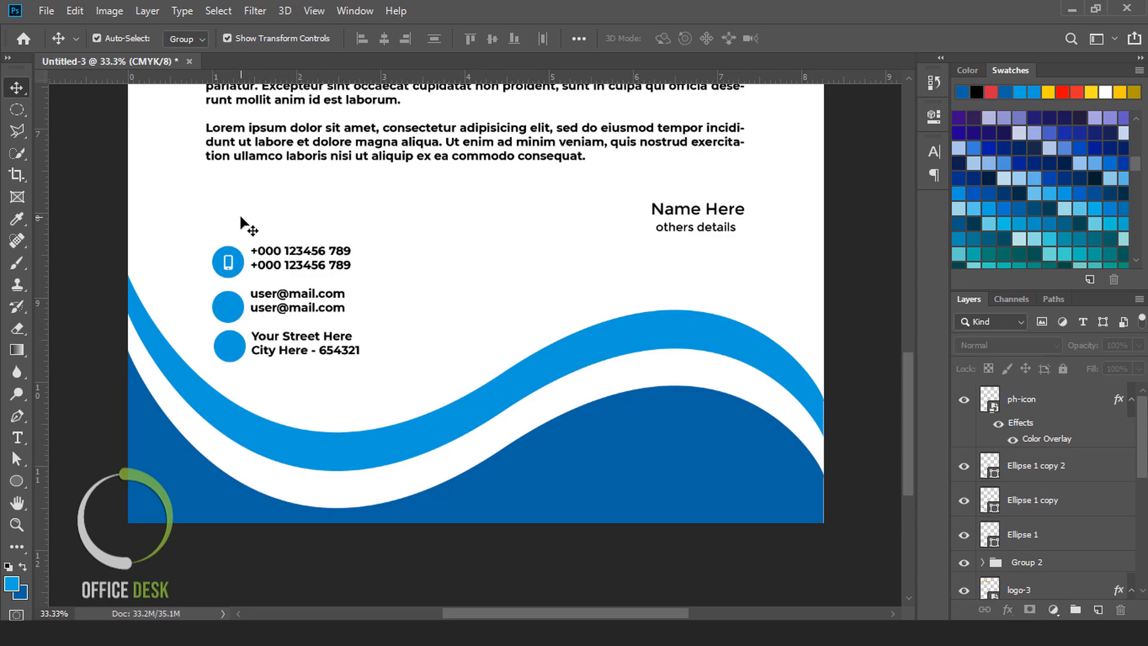
# Set Auto-Select to Layer and move the street address and e-mail text blocks slightly right, away from their circles
pyautogui.click(189, 39)
pyautogui.click(329, 354)
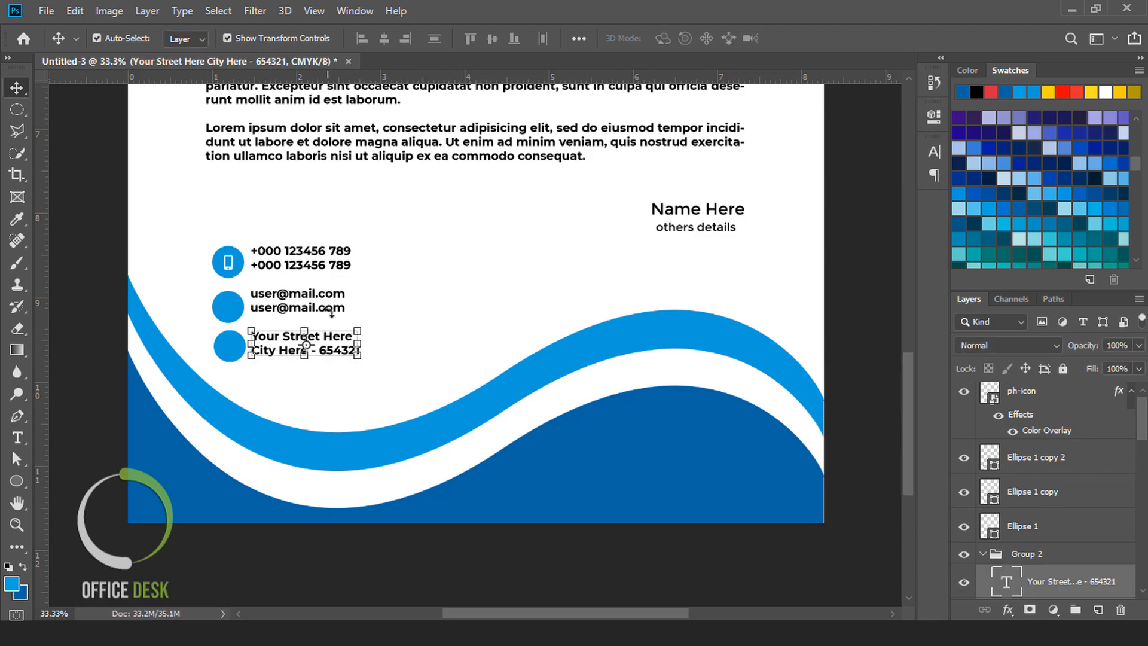
pyautogui.moveTo(336, 351); pyautogui.dragTo(344, 353)
pyautogui.moveTo(330, 301); pyautogui.dragTo(337, 299)
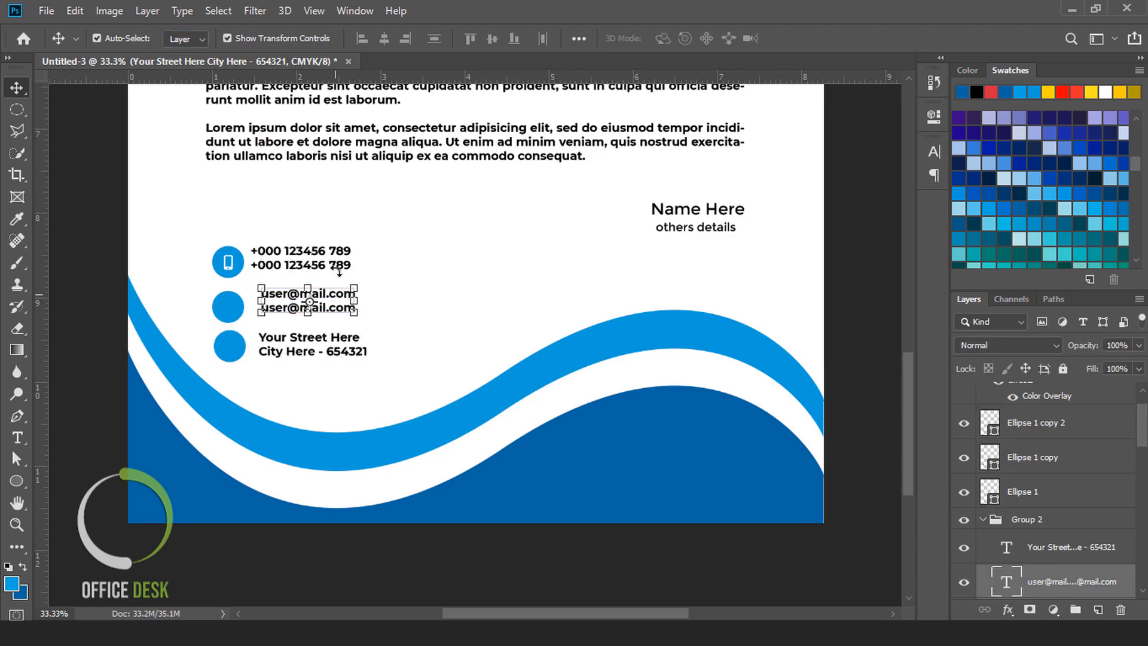
# Align the left edges of the phone, e-mail and address text blocks
pyautogui.keyDown('shift'); pyautogui.click(332, 261); pyautogui.keyUp('shift')
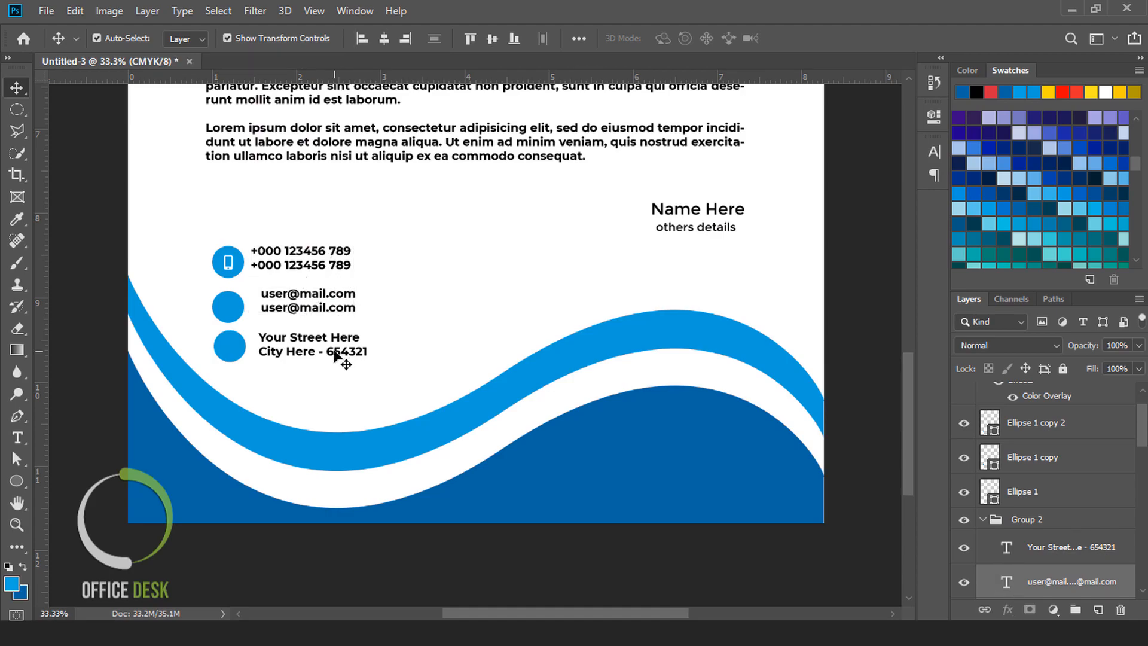
pyautogui.keyDown('shift'); pyautogui.click(342, 353); pyautogui.keyUp('shift')
pyautogui.click(359, 39)
# Nudge the three contact text blocks together slightly right and down to line them up with the circles
pyautogui.press('Right')
pyautogui.hotkey('shift', 'Right')
pyautogui.hotkey('shift', 'Right')
pyautogui.hotkey('shift', 'Right')
pyautogui.hotkey('shift', 'Left')
pyautogui.hotkey('shift', 'Right')
pyautogui.hotkey('shift', 'Left')
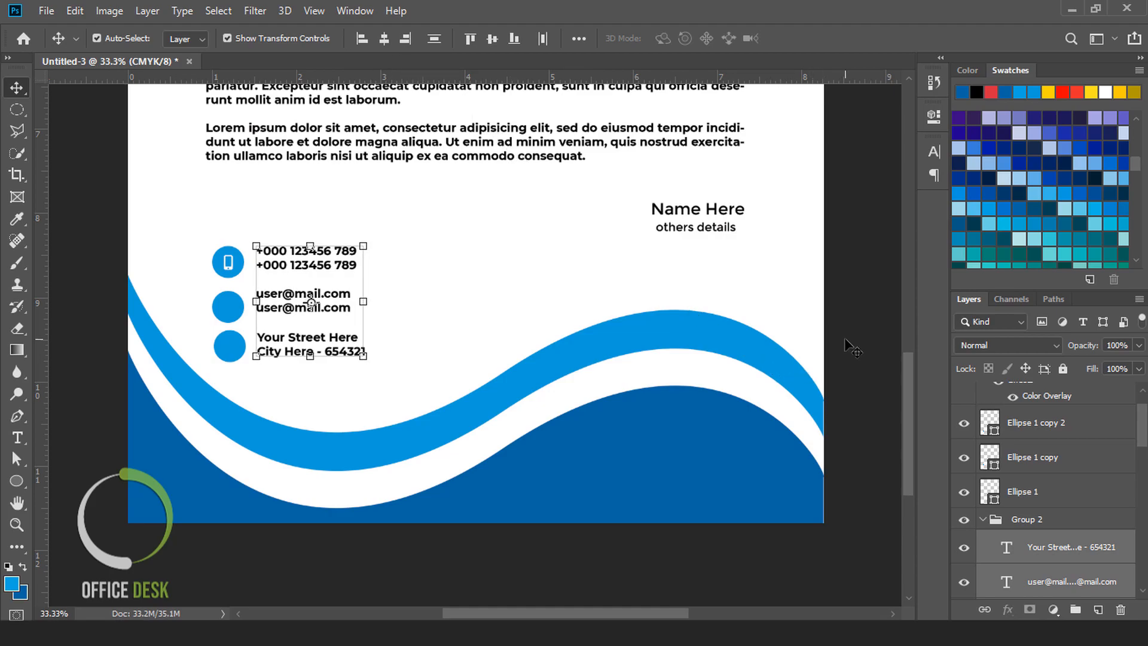
pyautogui.hotkey('shift', 'Down')
pyautogui.hotkey('shift', 'Down')
pyautogui.hotkey('shift', 'Down')
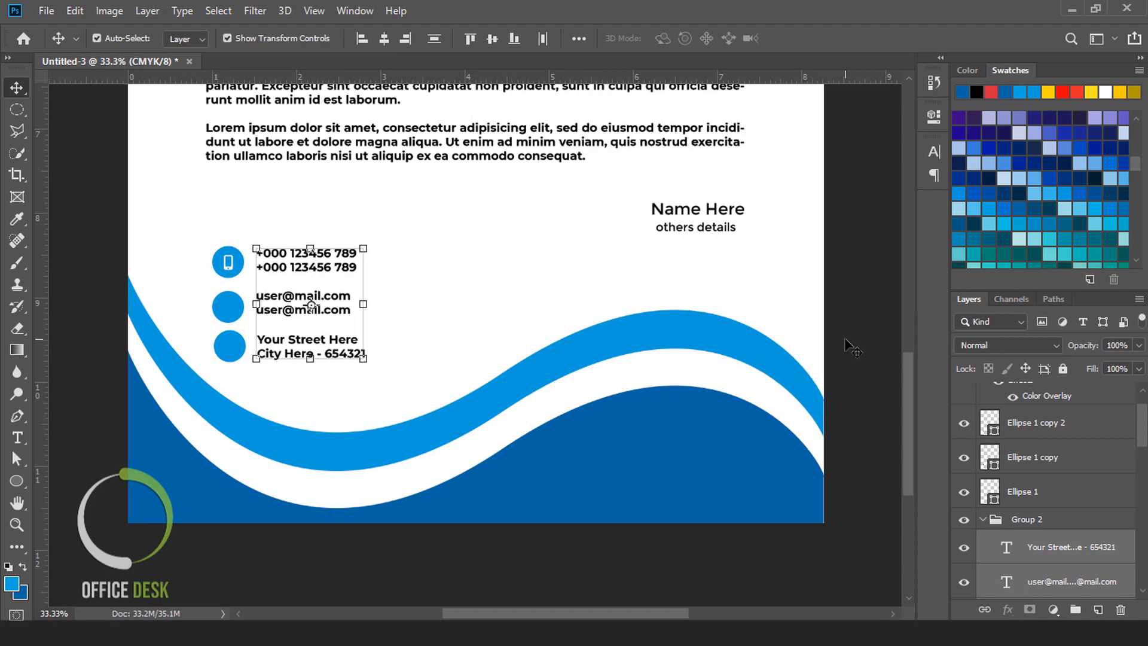
pyautogui.hotkey('shift', 'Right')
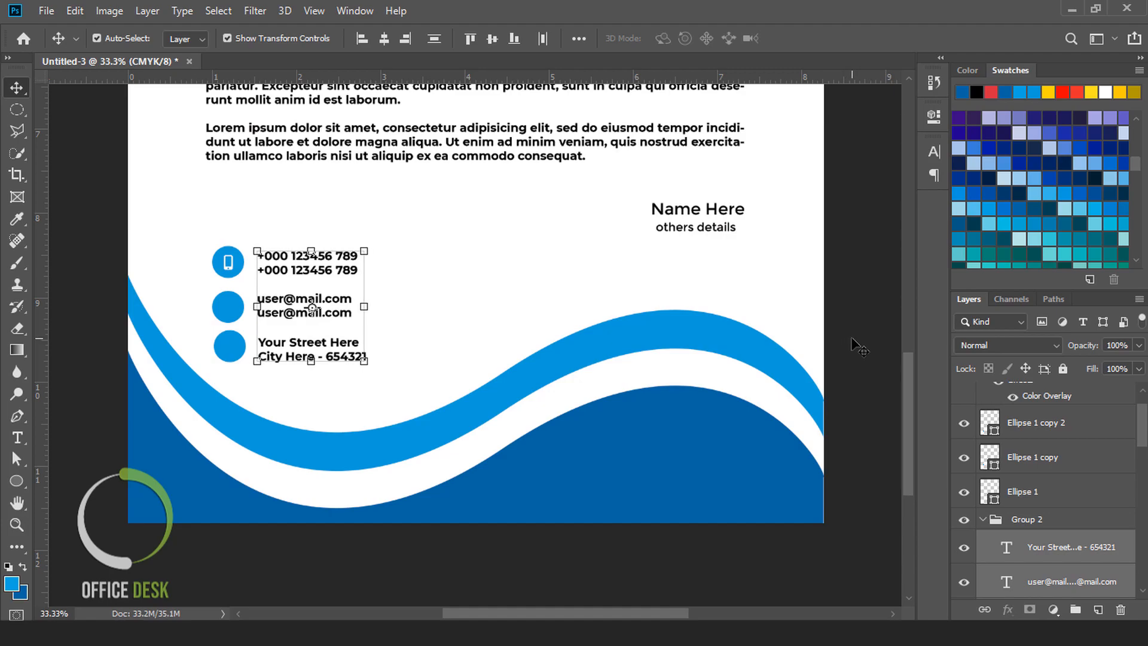
pyautogui.click(853, 339)
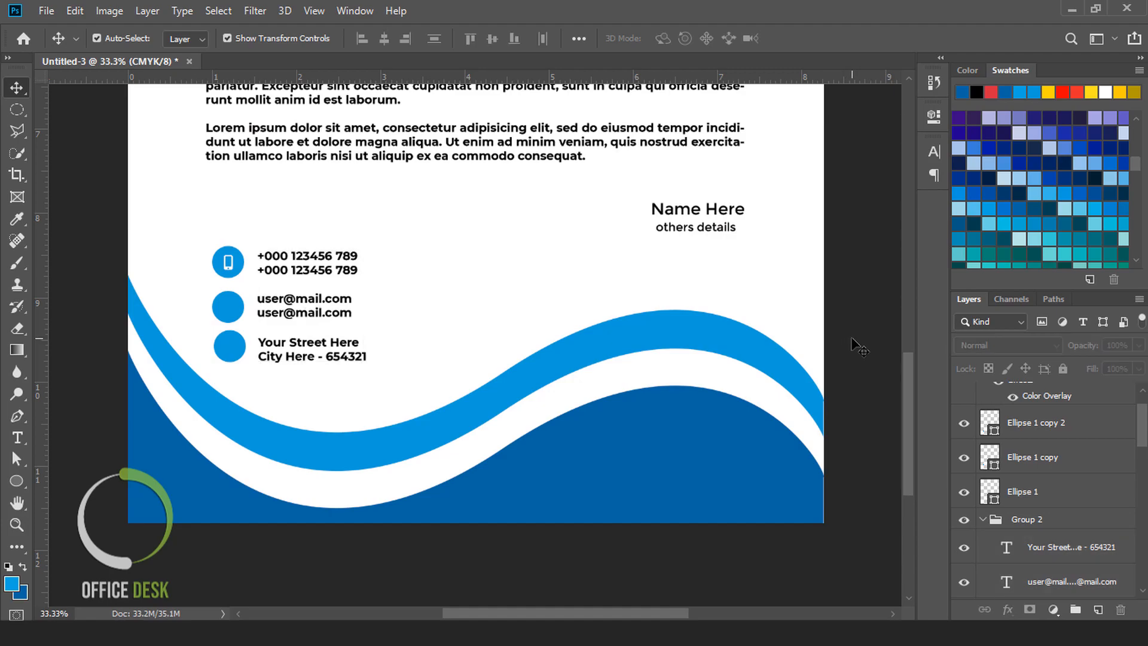
# Align the left edges of the three circles and distribute them evenly by their vertical centers
pyautogui.click(231, 268)
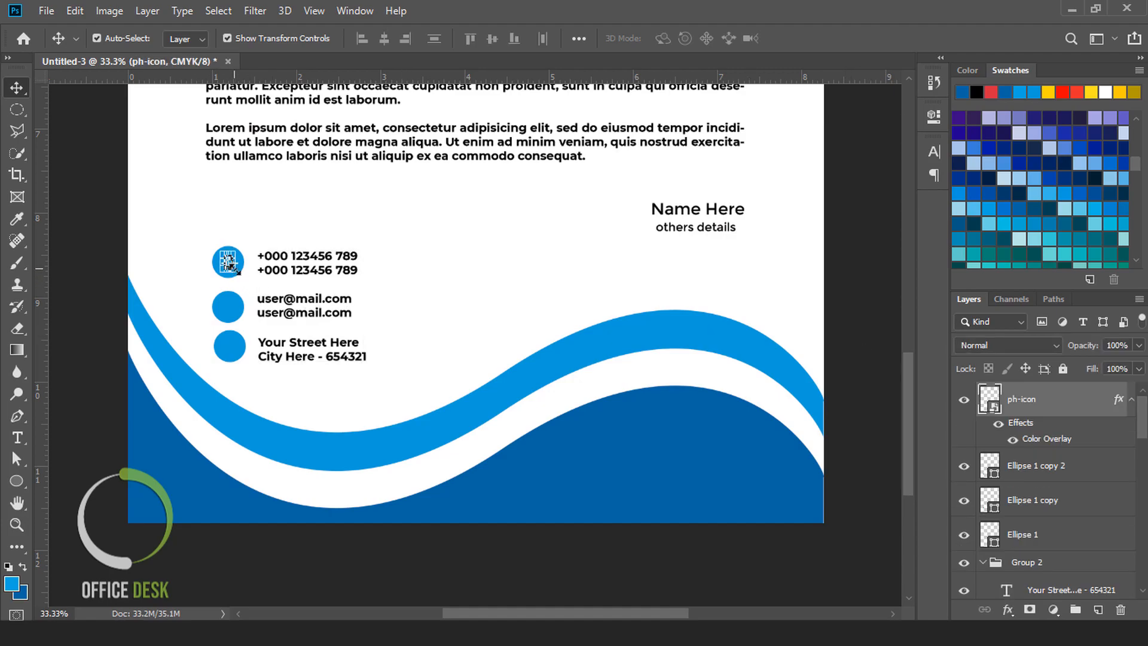
pyautogui.keyDown('ctrl'); pyautogui.click(1041, 468); pyautogui.keyUp('ctrl')
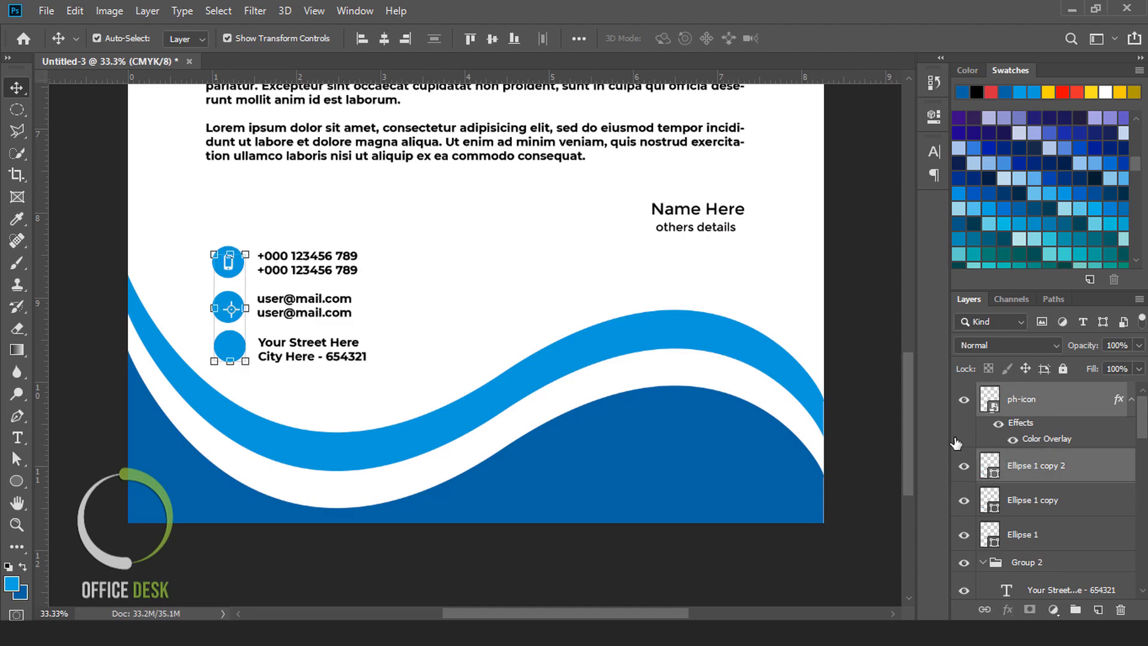
pyautogui.click(1047, 473)
pyautogui.keyDown('ctrl'); pyautogui.click(1045, 501); pyautogui.keyUp('ctrl')
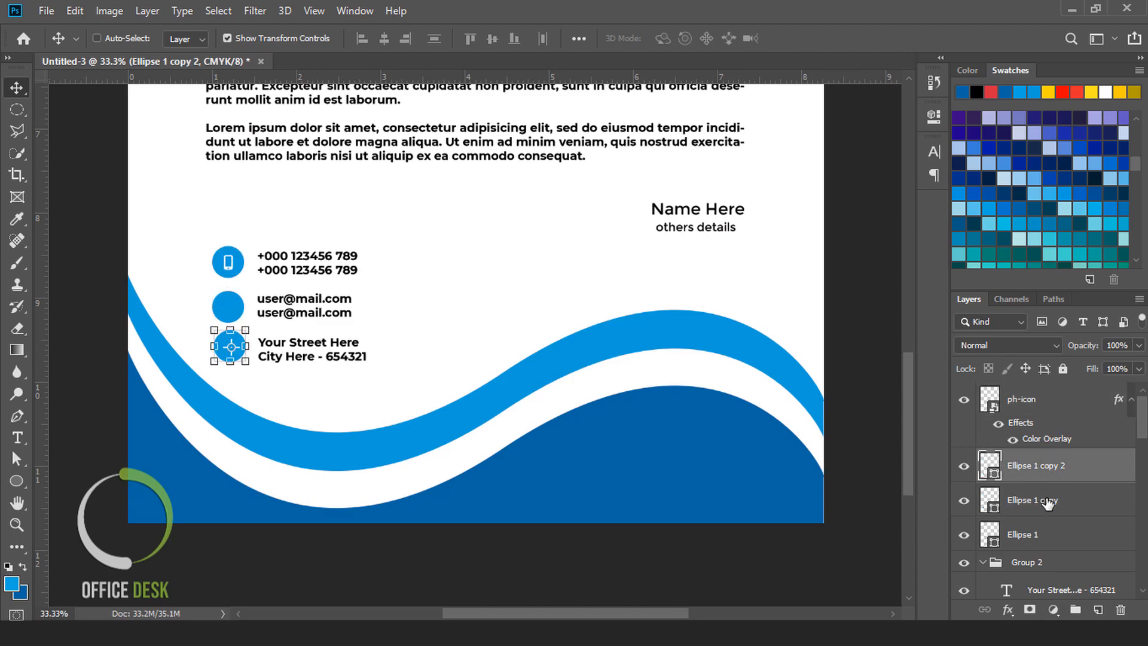
pyautogui.keyDown('ctrl'); pyautogui.click(1040, 535); pyautogui.keyUp('ctrl')
pyautogui.click(357, 37)
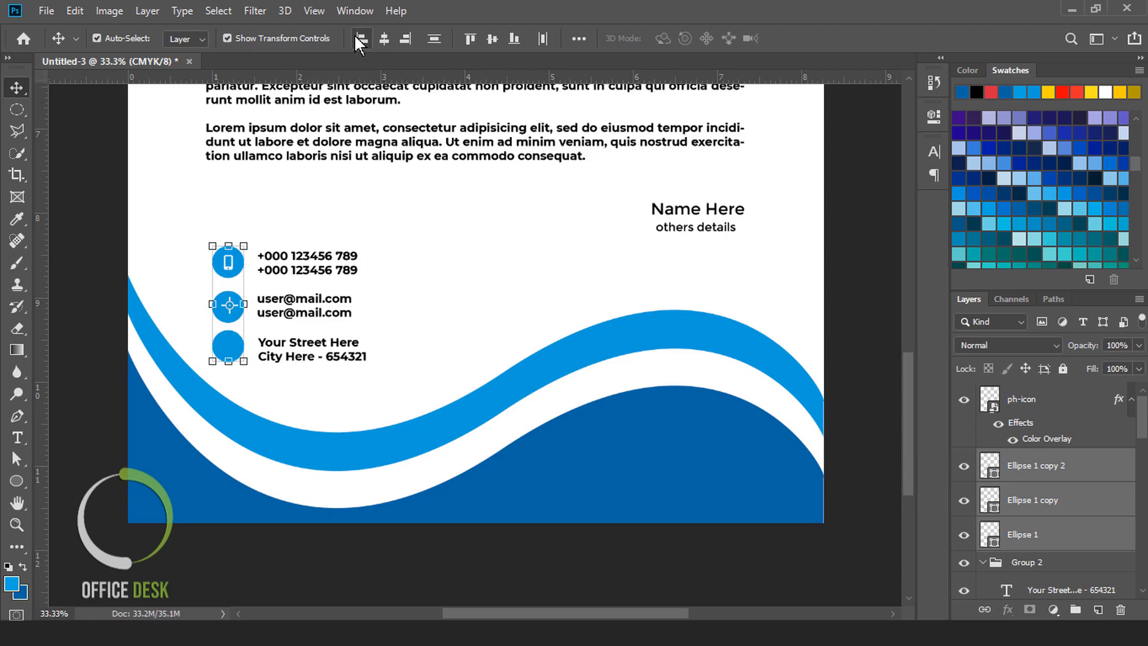
pyautogui.click(577, 37)
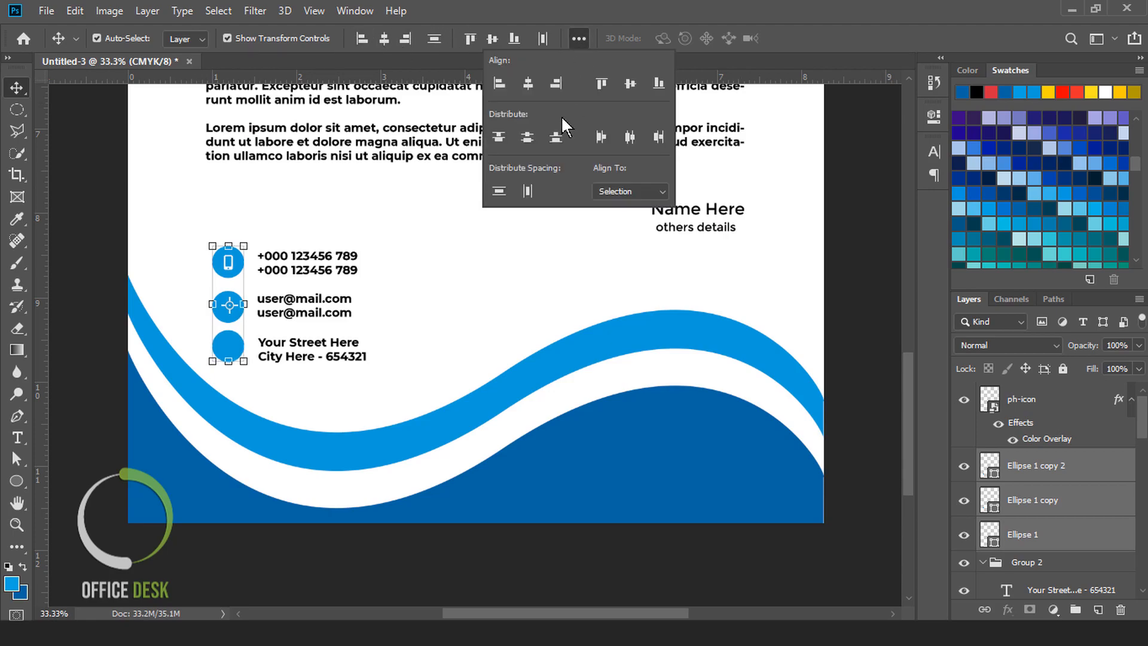
pyautogui.click(525, 134)
pyautogui.click(857, 348)
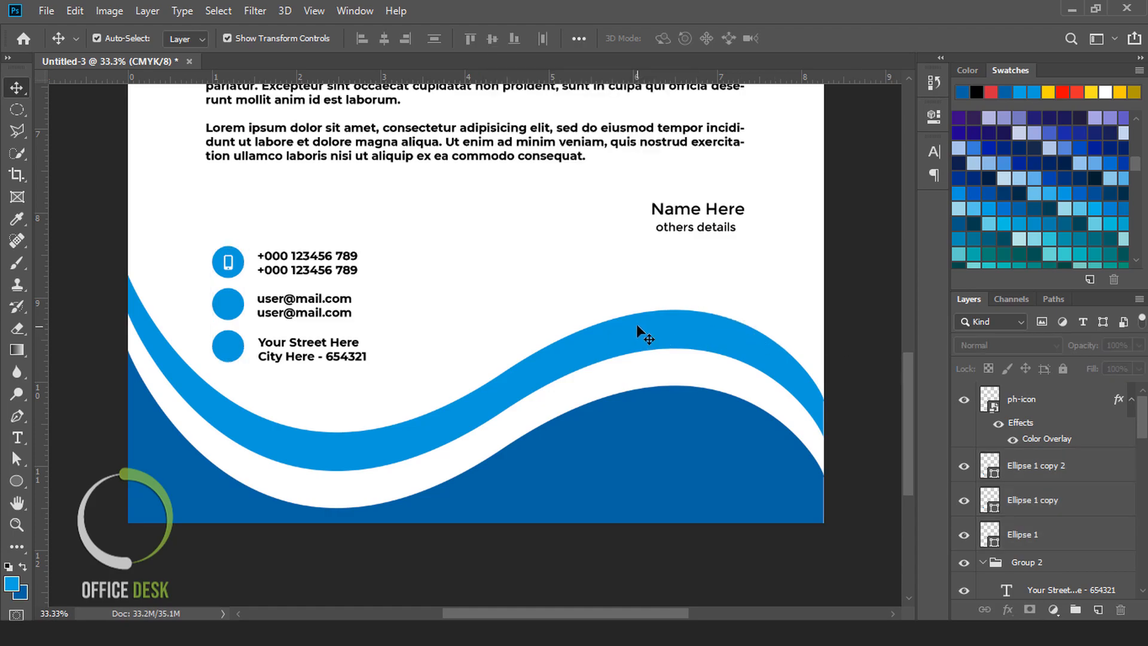
# Place the mail-icon image from the IMG 22 folder as an embedded object
pyautogui.click(43, 12)
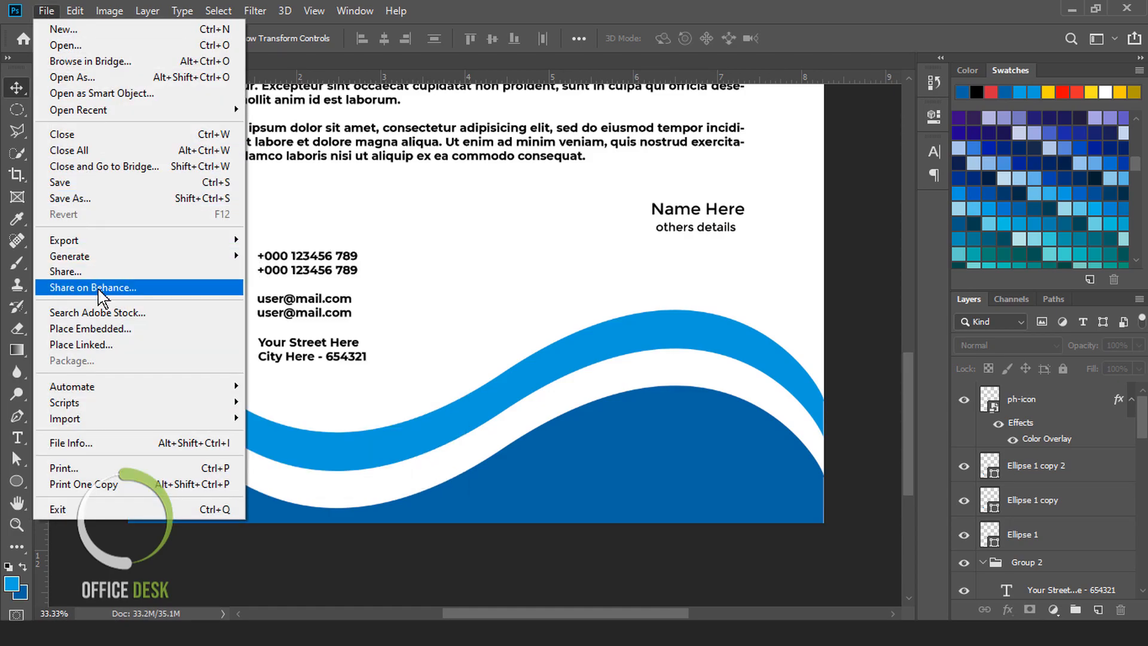
pyautogui.click(108, 329)
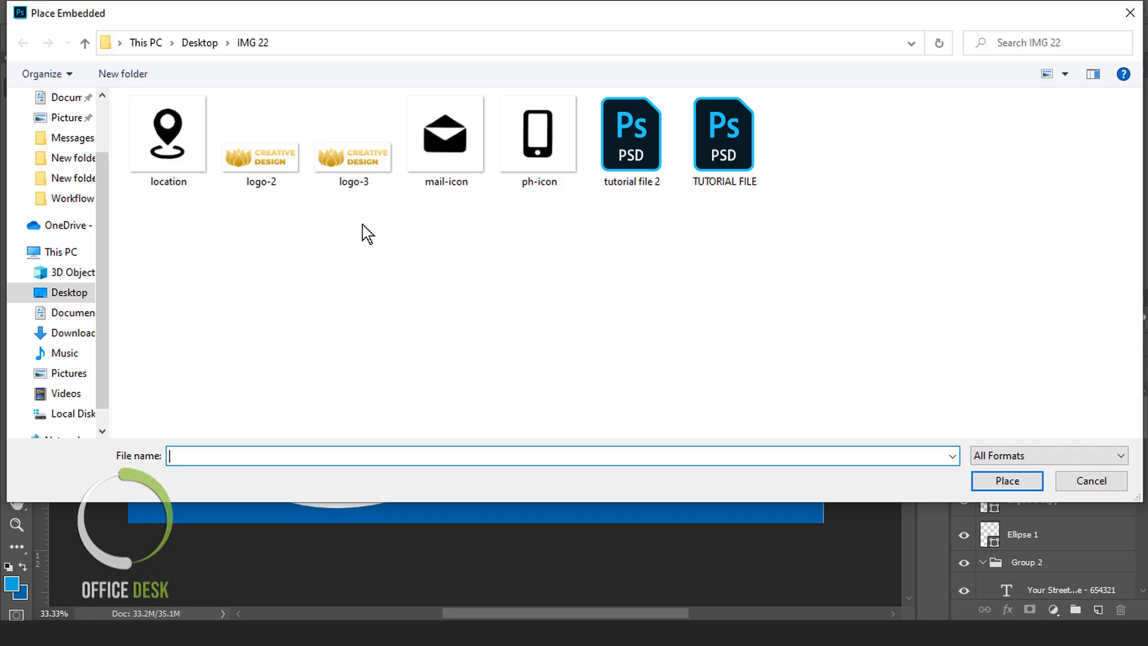
pyautogui.click(443, 161)
pyautogui.click(1006, 480)
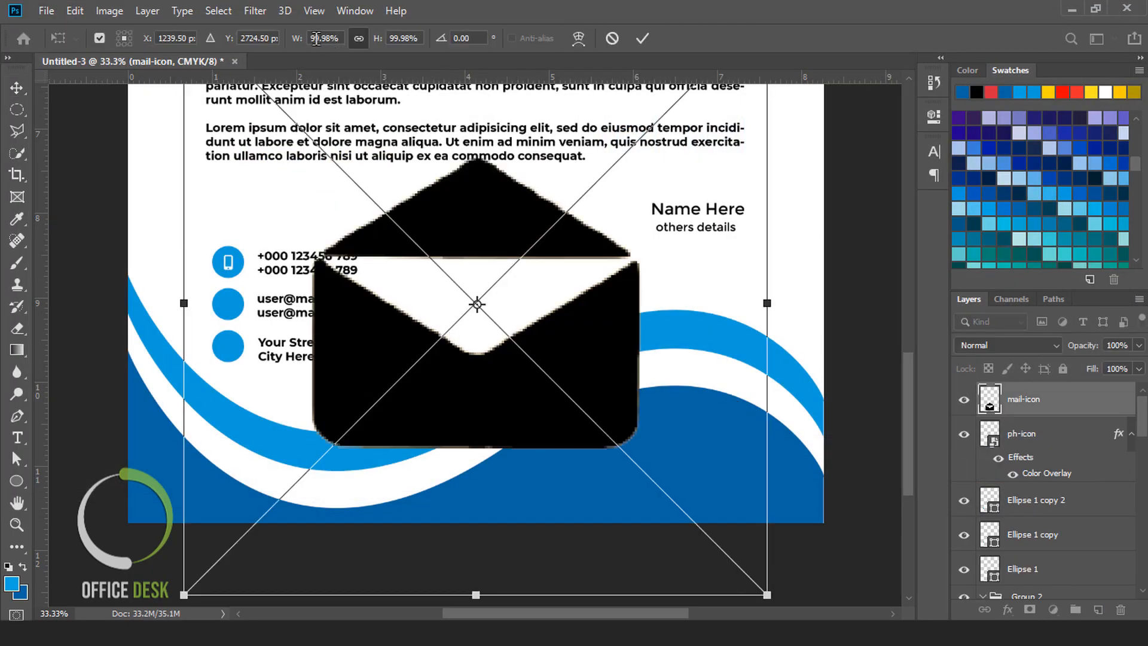
# Scale the mail icon to 4.98% in width and height and move it onto the circle beside the e-mail lines
pyautogui.moveTo(295, 39); pyautogui.dragTo(211, 76)
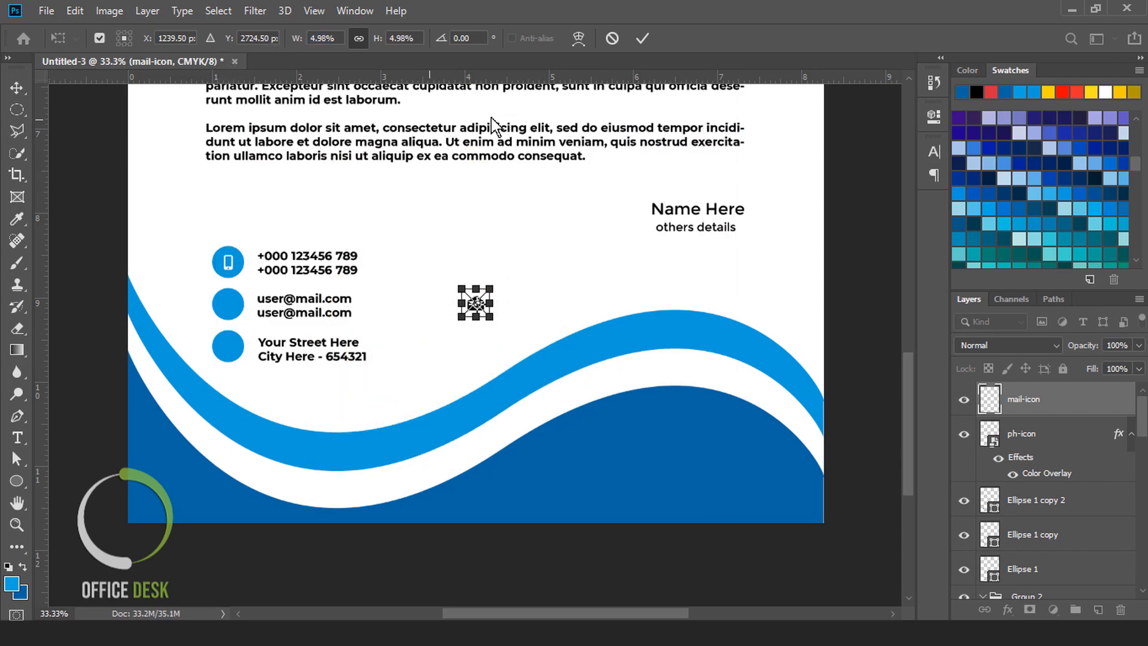
pyautogui.click(642, 39)
pyautogui.click(857, 277)
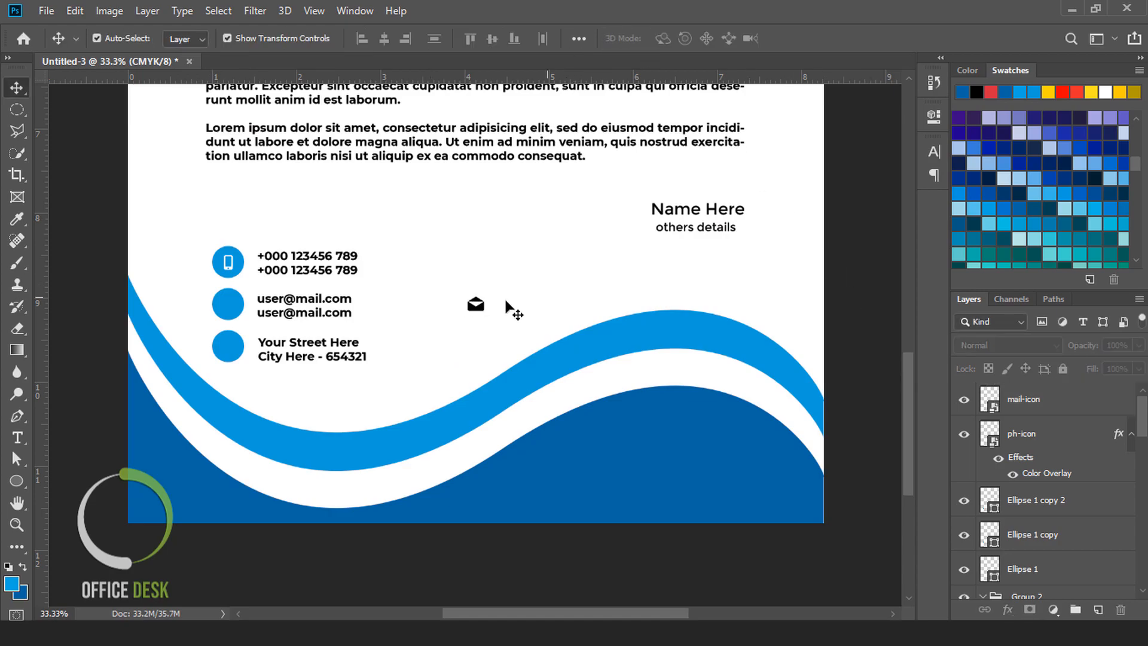
pyautogui.moveTo(481, 306); pyautogui.dragTo(237, 311)
# Copy the phone icon's layer style and paste it onto the mail-icon layer to turn it white
pyautogui.rightClick(1051, 443)
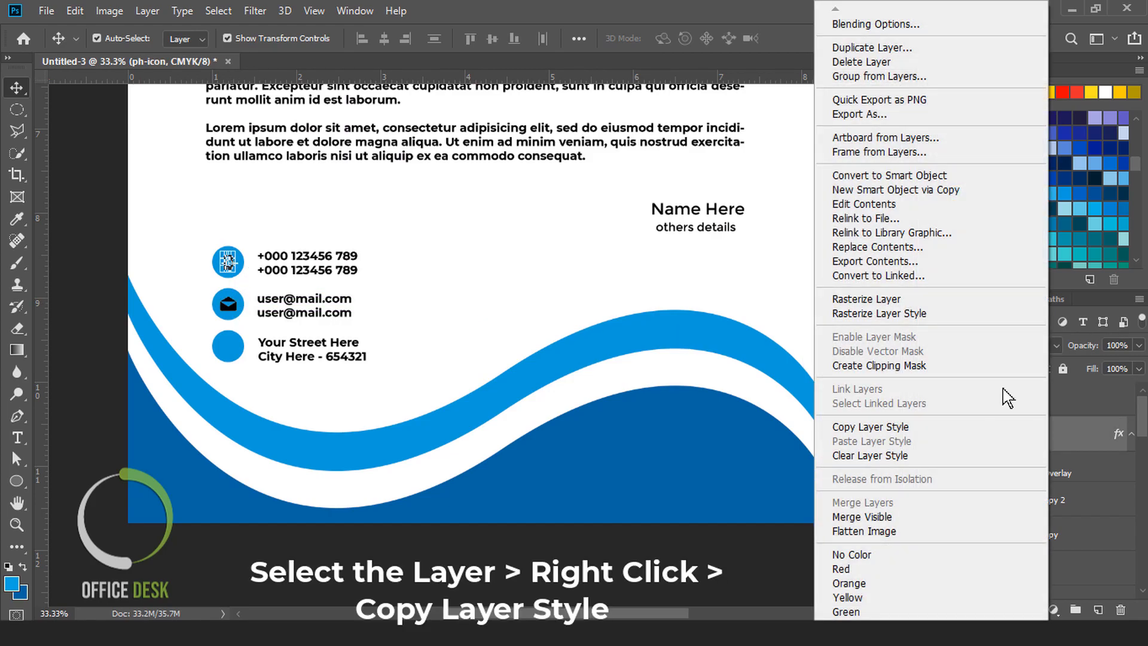
pyautogui.click(885, 428)
pyautogui.click(1025, 400)
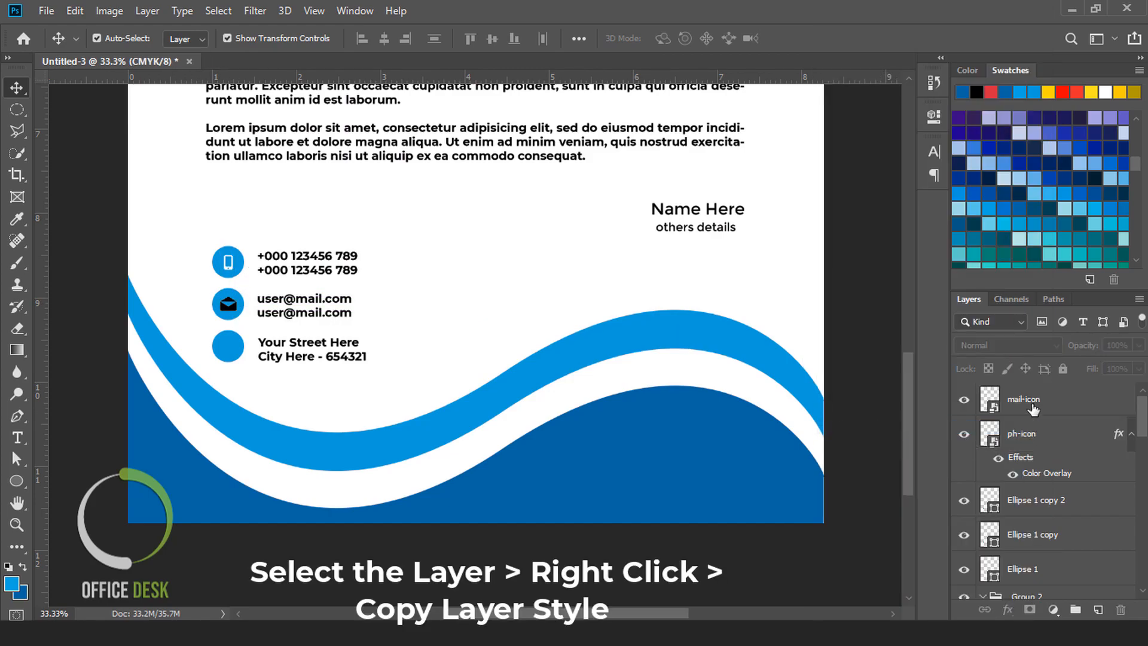
pyautogui.rightClick(1028, 401)
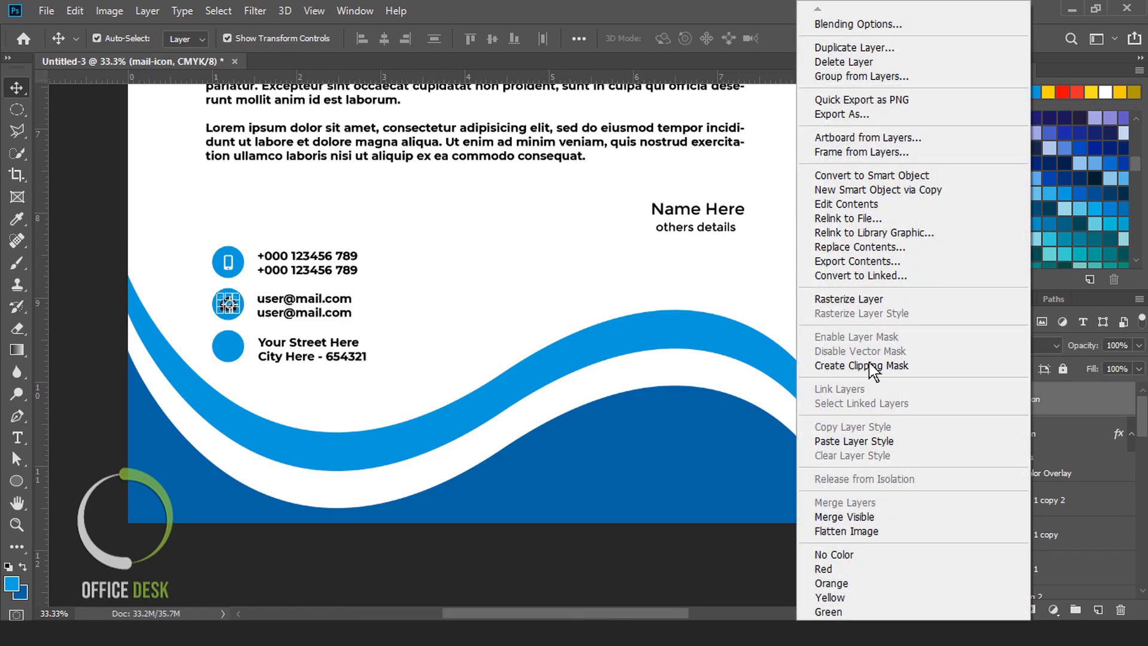
pyautogui.click(855, 442)
pyautogui.click(867, 433)
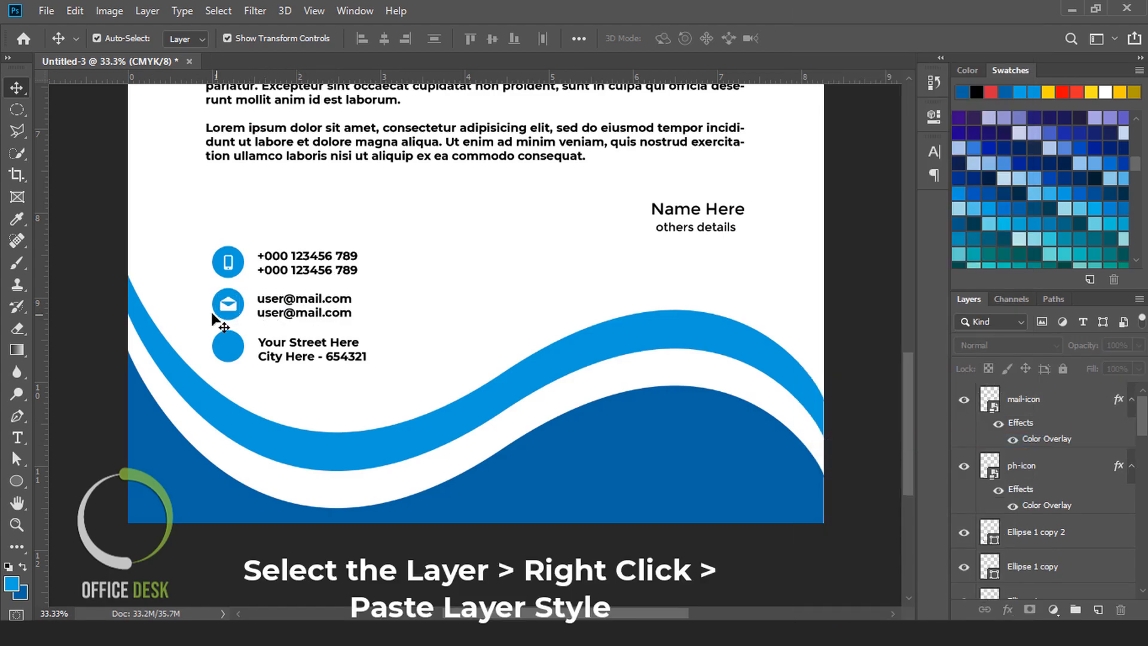
# Scale the mail icon on its circle down to 4% in width and height
pyautogui.click(230, 306)
pyautogui.hotkey('ctrl', 't')
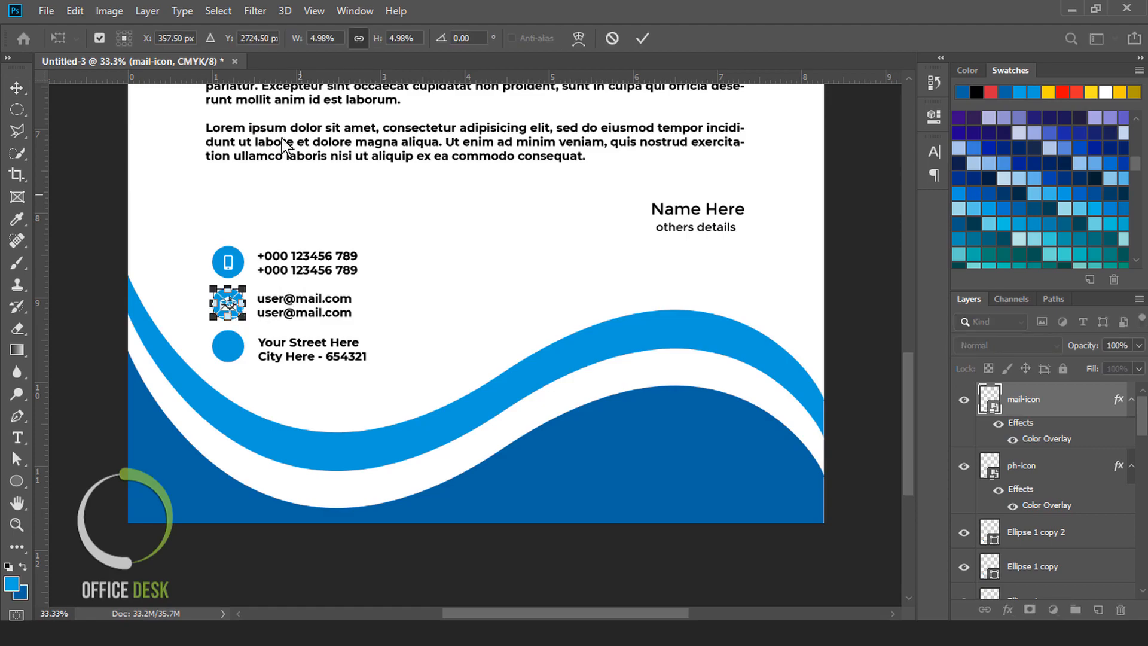
pyautogui.click(293, 41)
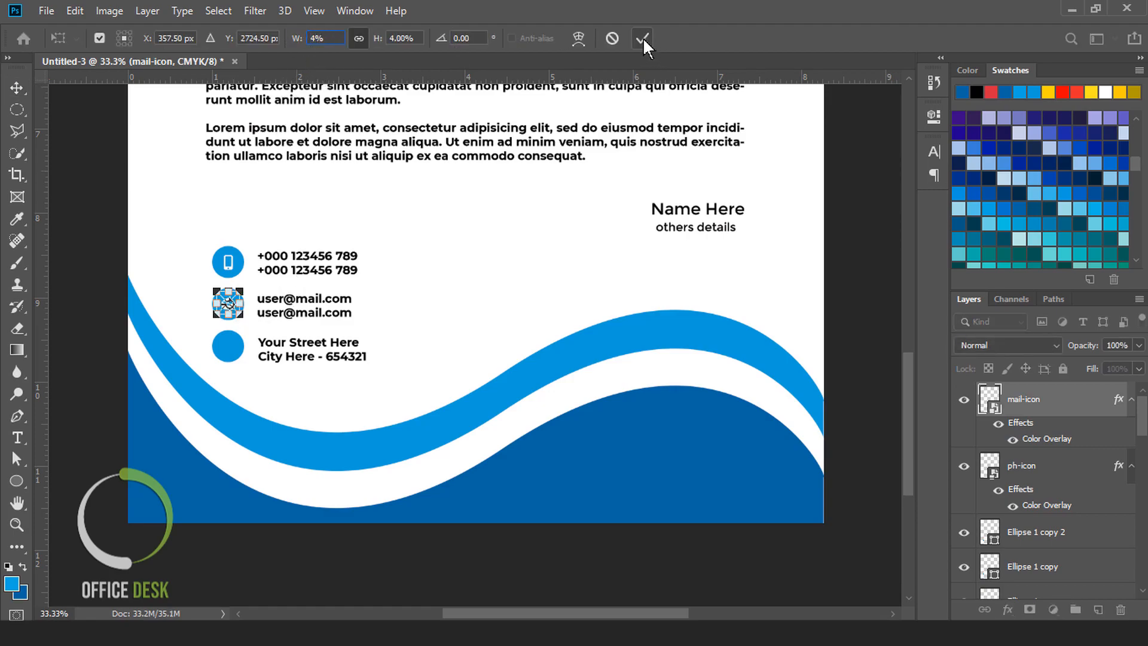
pyautogui.click(642, 38)
pyautogui.click(861, 295)
# Place the location image from the IMG 22 folder as an embedded object
pyautogui.click(46, 11)
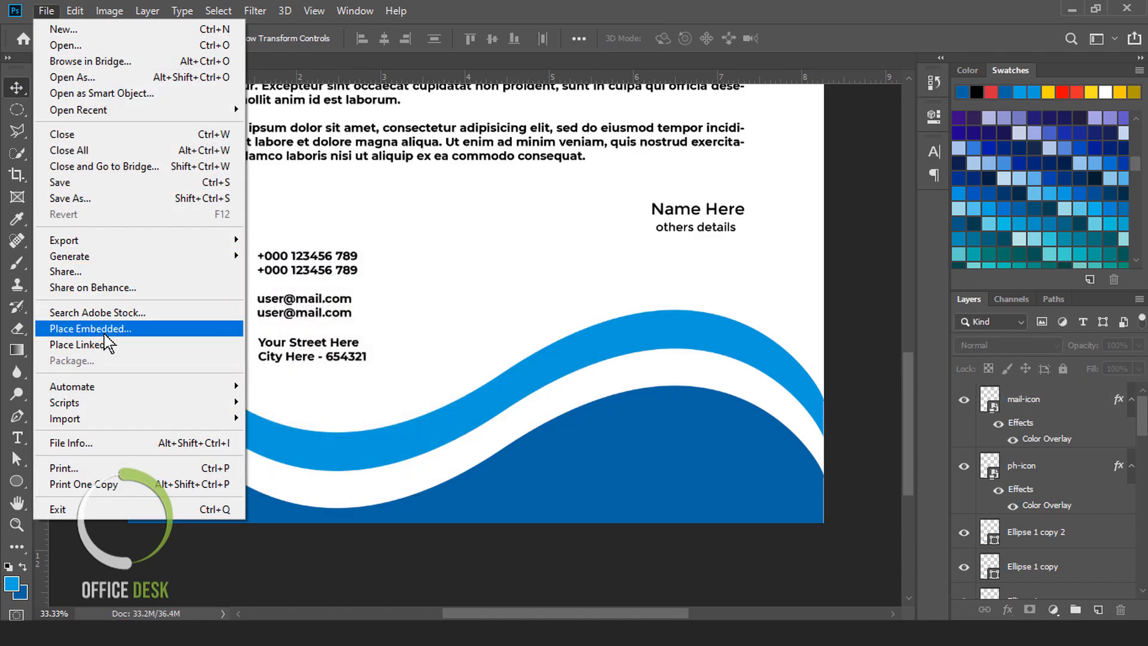
pyautogui.click(105, 334)
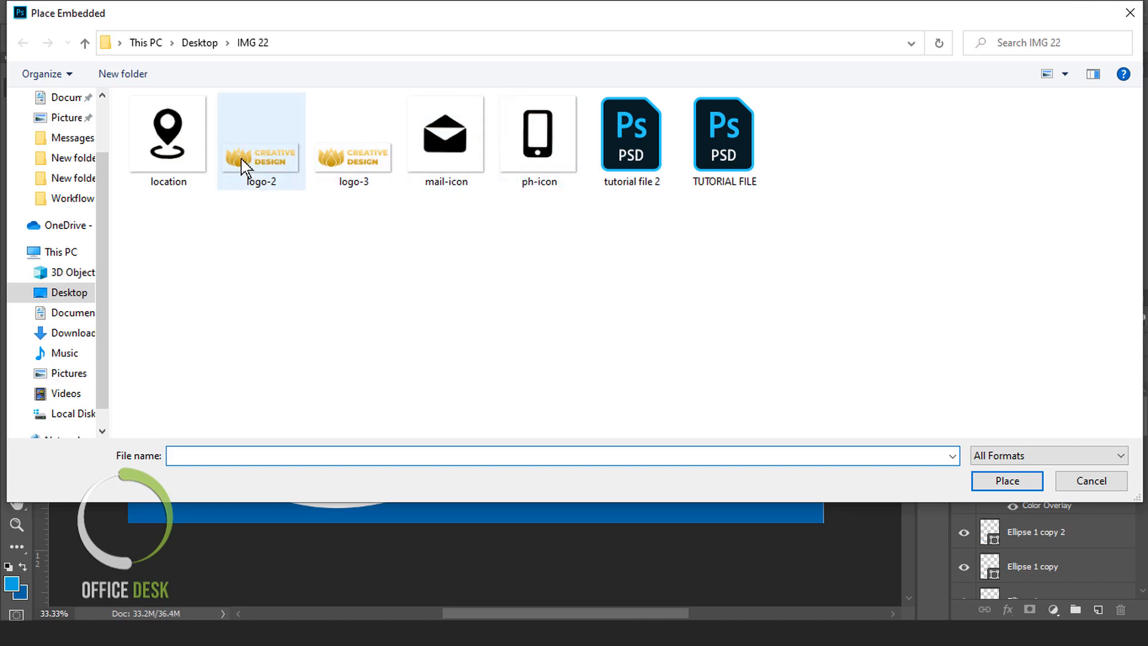
pyautogui.click(168, 135)
pyautogui.click(1008, 482)
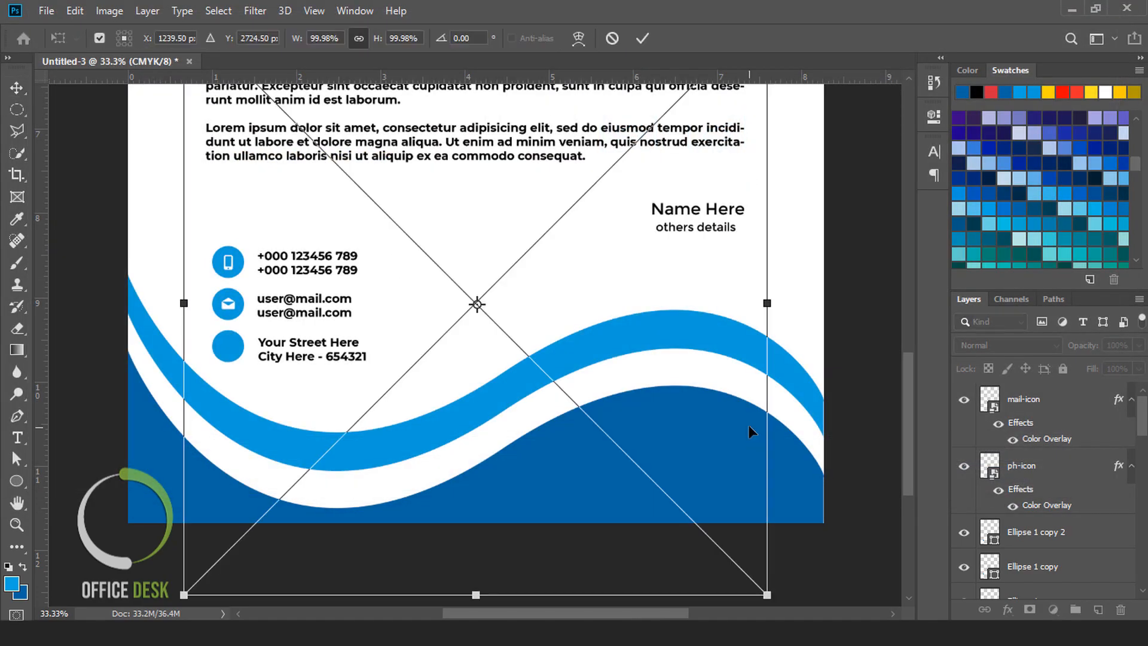
# Scale the location icon to 4% in width and height and move it onto the circle beside the address lines
pyautogui.click(332, 38)
pyautogui.write('4')
pyautogui.press('Return')
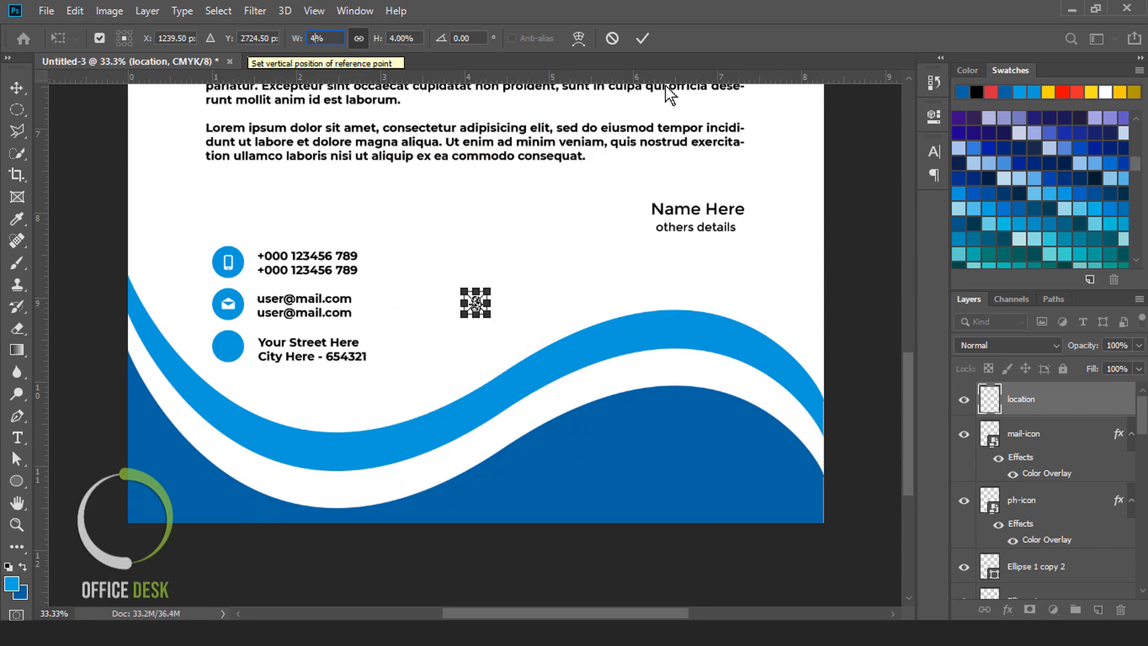
pyautogui.click(717, 165)
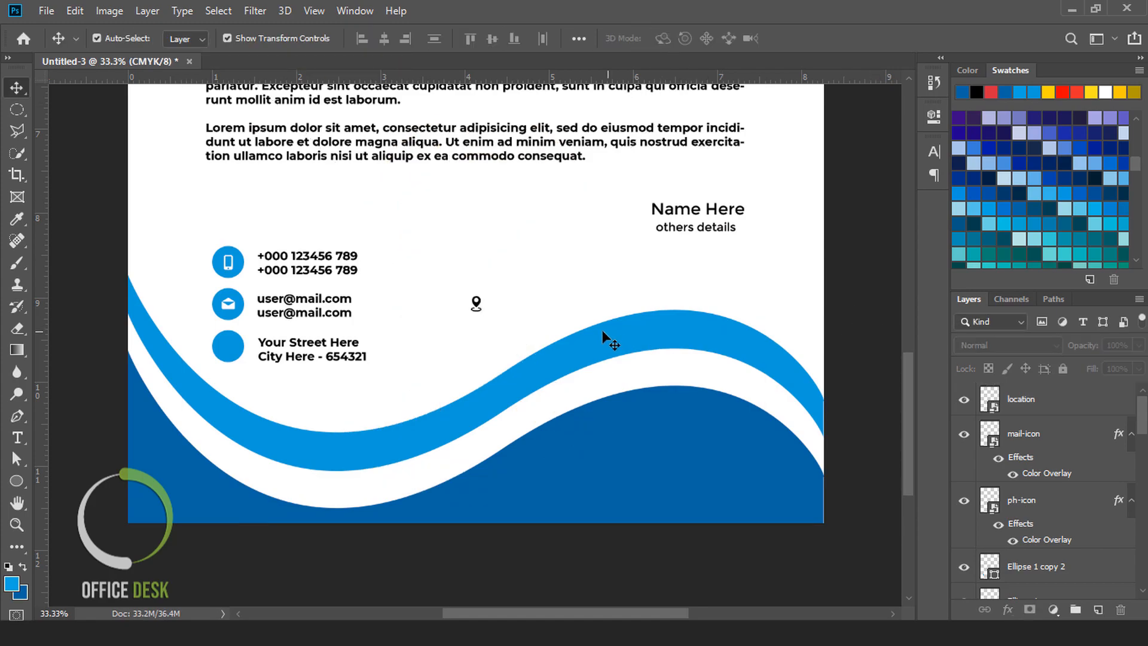
pyautogui.moveTo(476, 305); pyautogui.dragTo(228, 350)
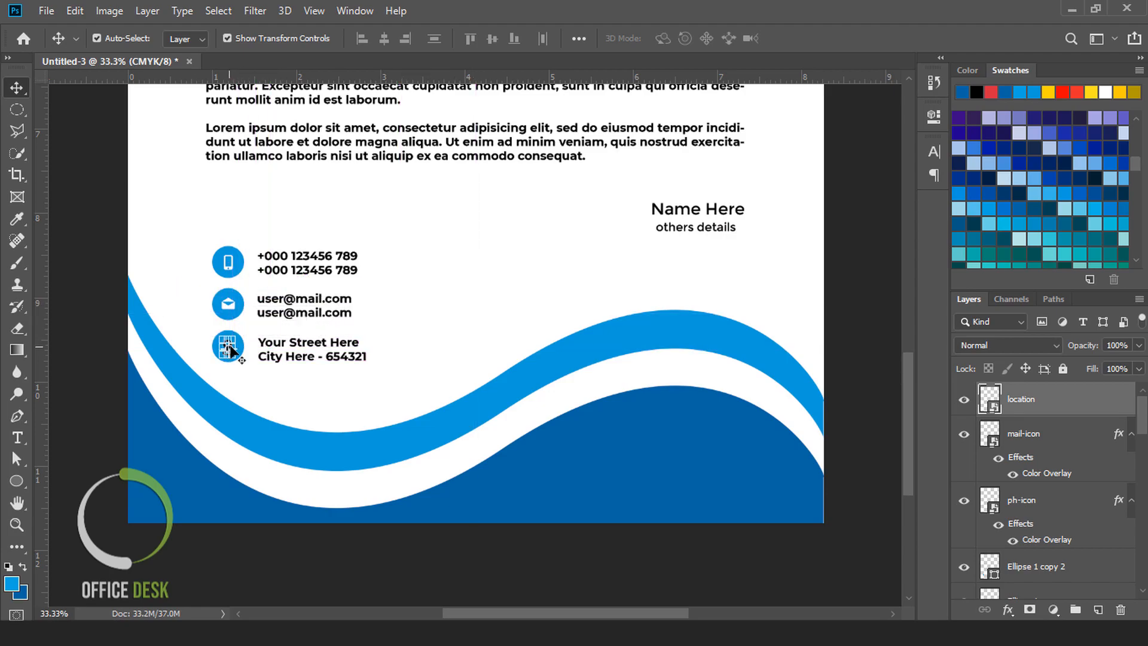
# Copy the mail icon's layer style and paste it onto the location layer to turn it white
pyautogui.rightClick(1021, 435)
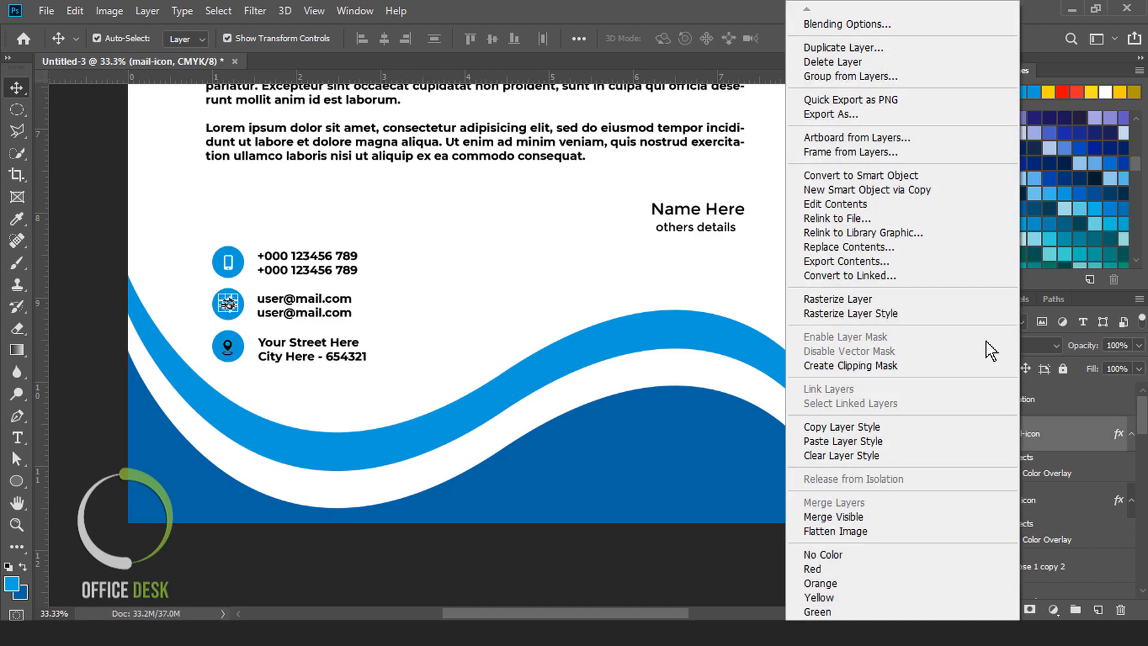
pyautogui.click(871, 426)
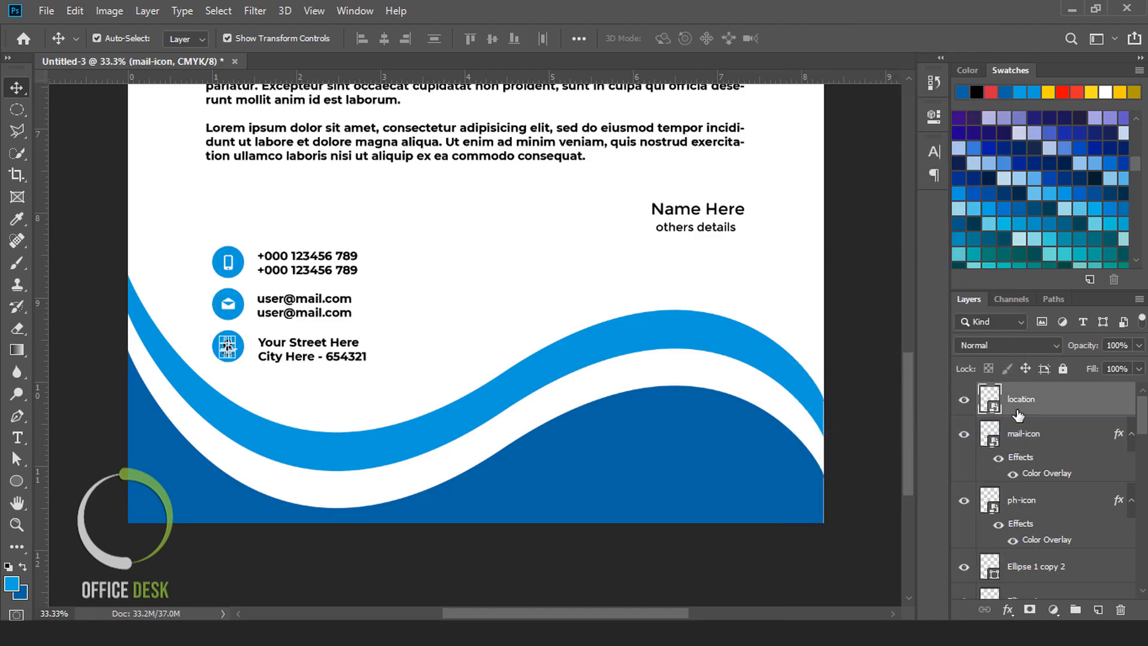
pyautogui.rightClick(1017, 400)
pyautogui.click(845, 441)
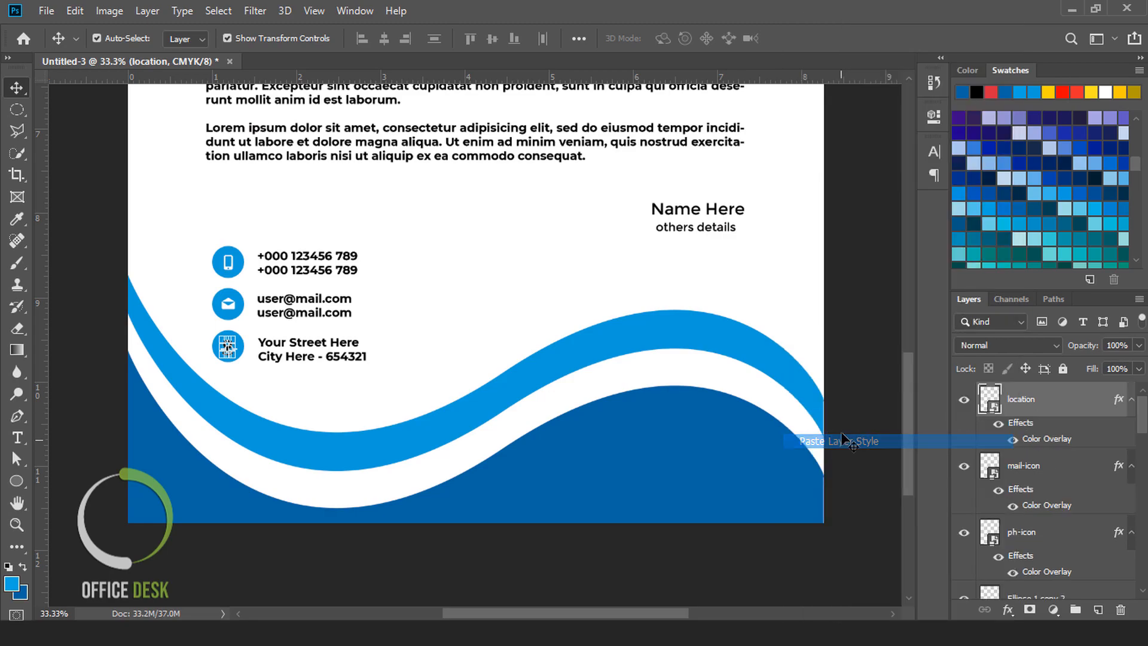
pyautogui.click(892, 368)
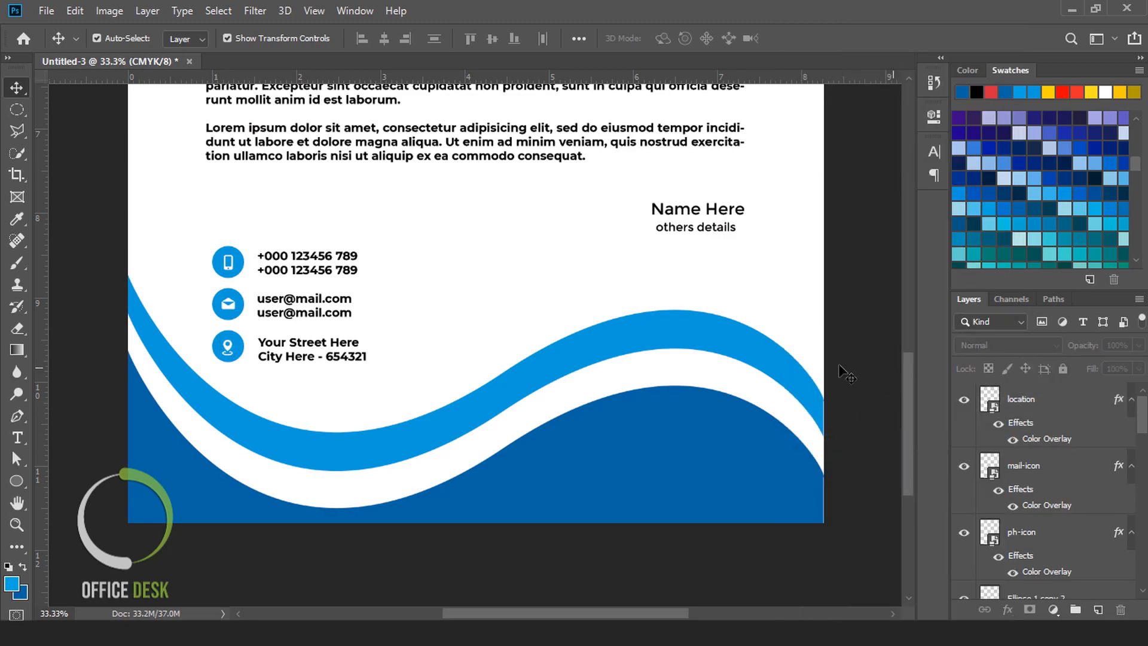
# Select the location icon together with its circle and align their vertical and horizontal centers
pyautogui.click(1044, 409)
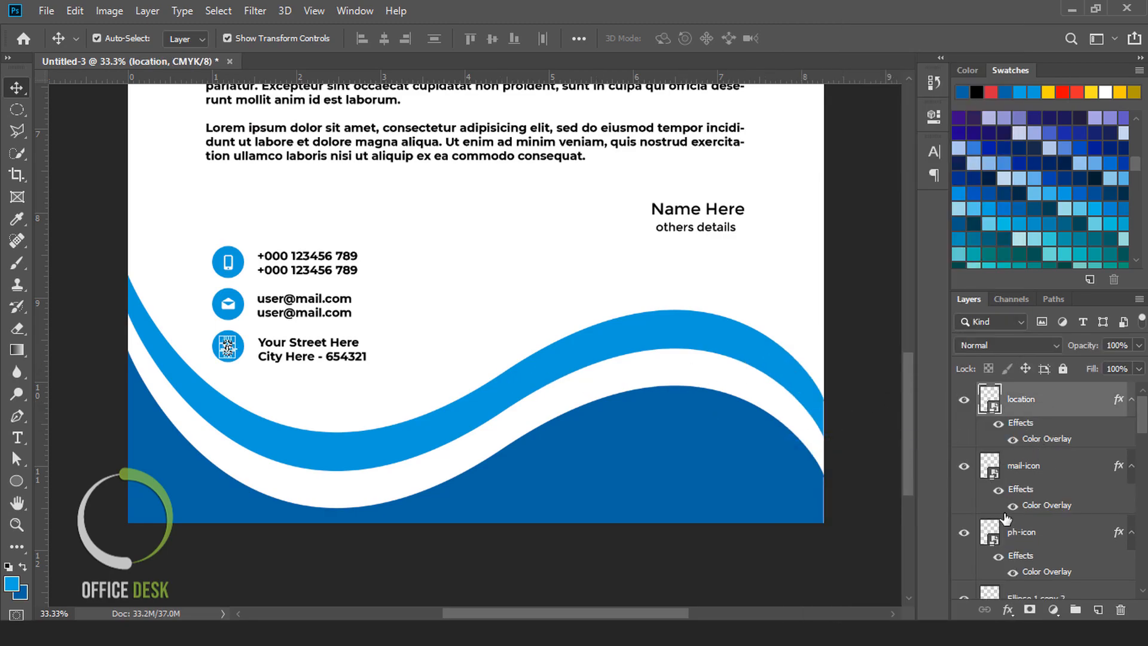
pyautogui.scroll(-3, 1017, 515)
pyautogui.keyDown('ctrl'); pyautogui.click(1051, 399); pyautogui.keyUp('ctrl')
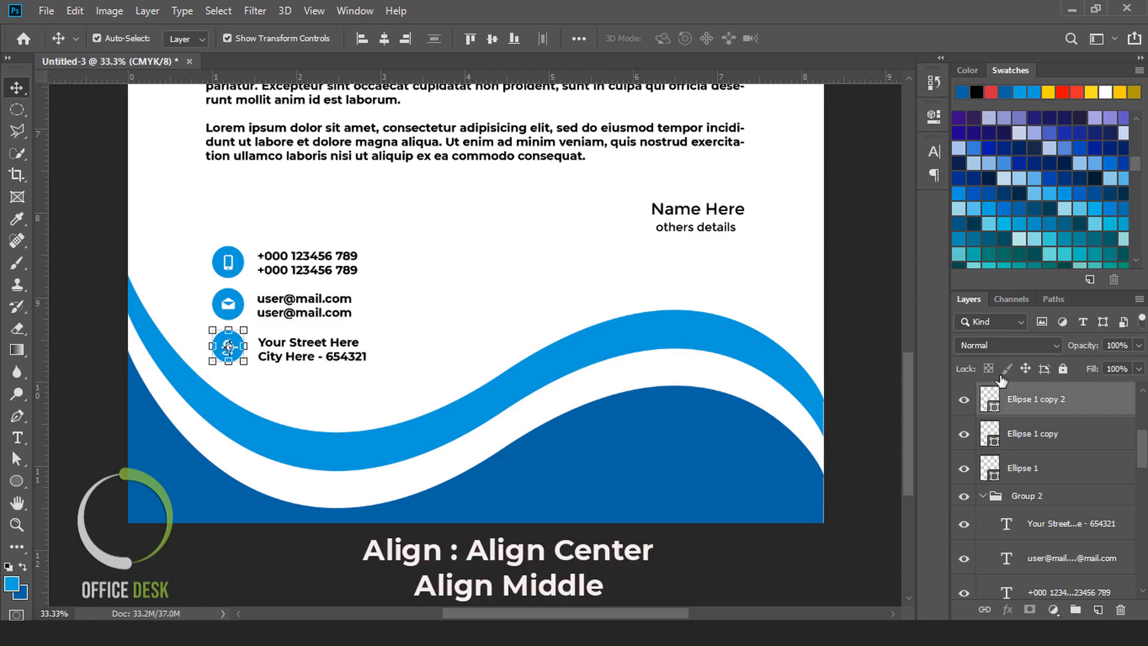
pyautogui.click(493, 38)
pyautogui.click(384, 38)
pyautogui.click(864, 357)
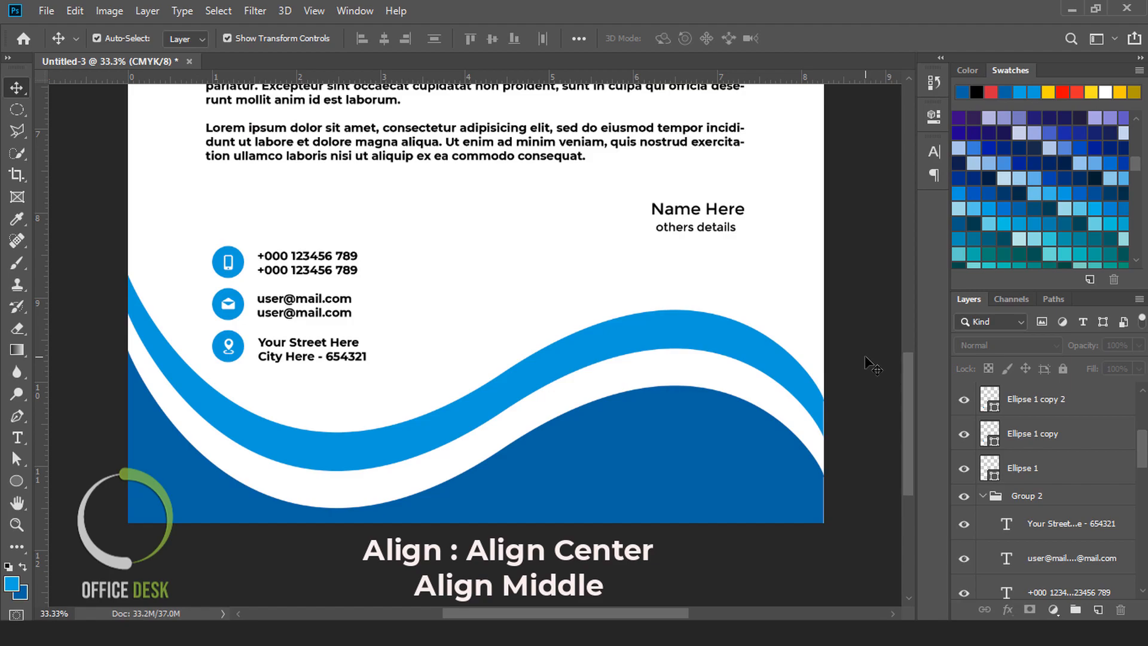